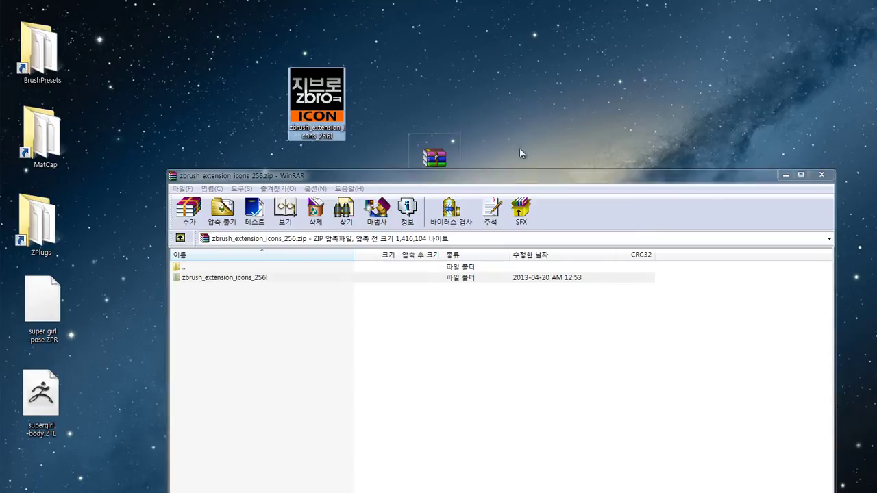
# - Close the archive window, spread the zip file and extracted folder apart on the desktop, and open the zbrush_extension_icons_256l folder
pyautogui.click(820, 173)
pyautogui.moveTo(321, 116); pyautogui.dragTo(422, 269)
pyautogui.moveTo(434, 159); pyautogui.dragTo(646, 202)
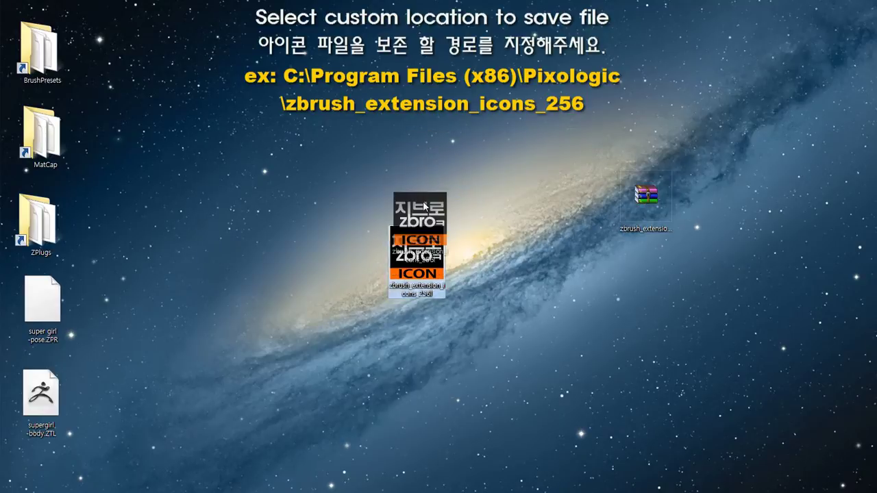
pyautogui.doubleClick(423, 207)
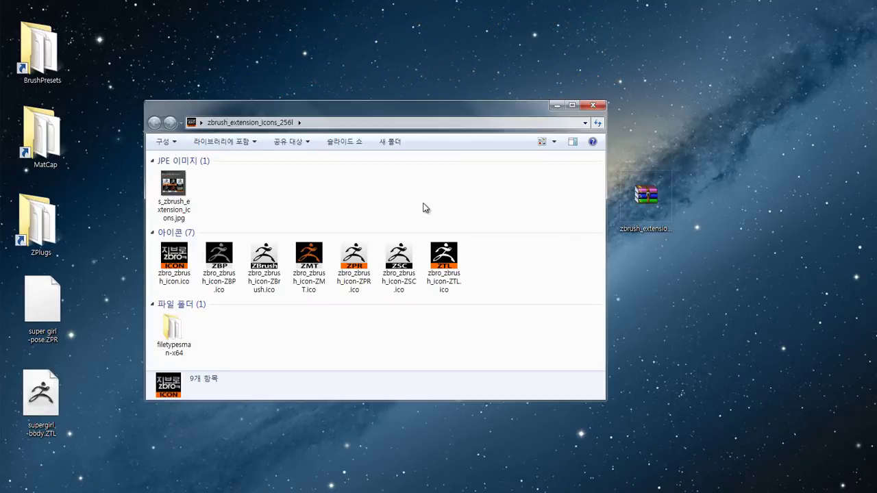
# - Preview the images in the icon folder one after another, from zbro_zbrush_icon.ico through to s_zbrush_extension_icons.jpg, and enlarge the viewer window
pyautogui.doubleClick(176, 256)
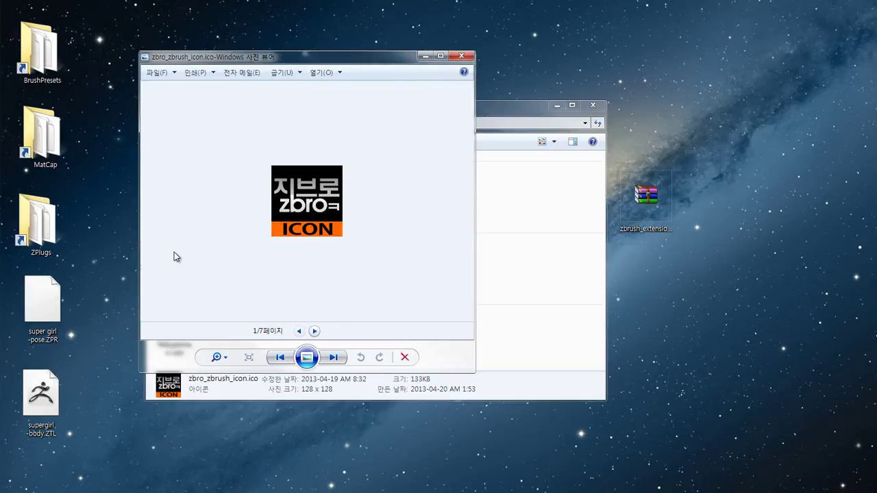
pyautogui.click(329, 361)
pyautogui.click(328, 361)
pyautogui.click(328, 362)
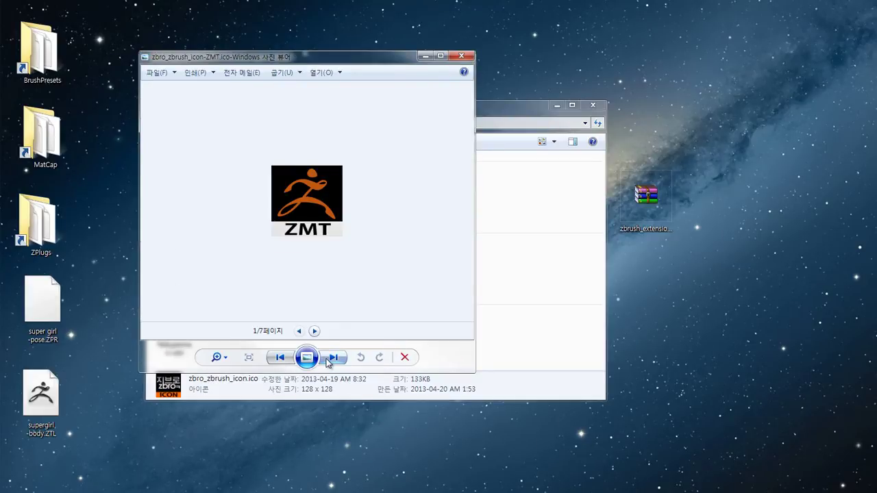
pyautogui.click(328, 362)
pyautogui.click(328, 361)
pyautogui.click(328, 362)
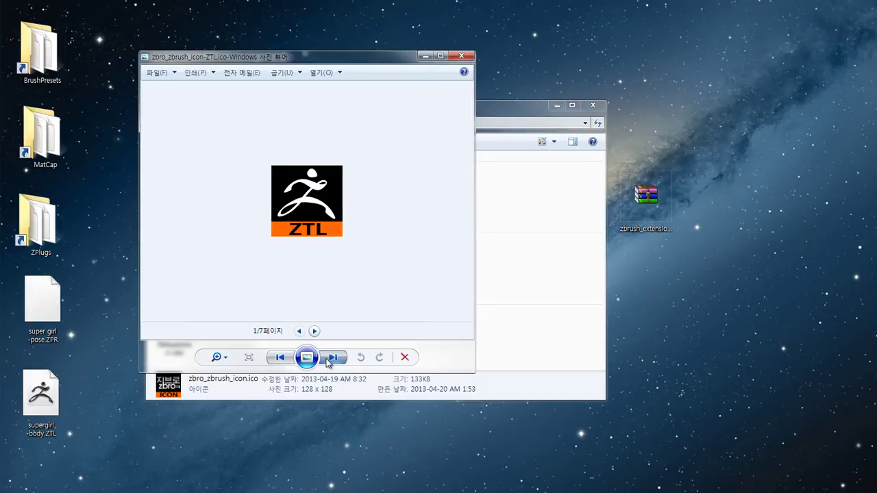
pyautogui.click(328, 362)
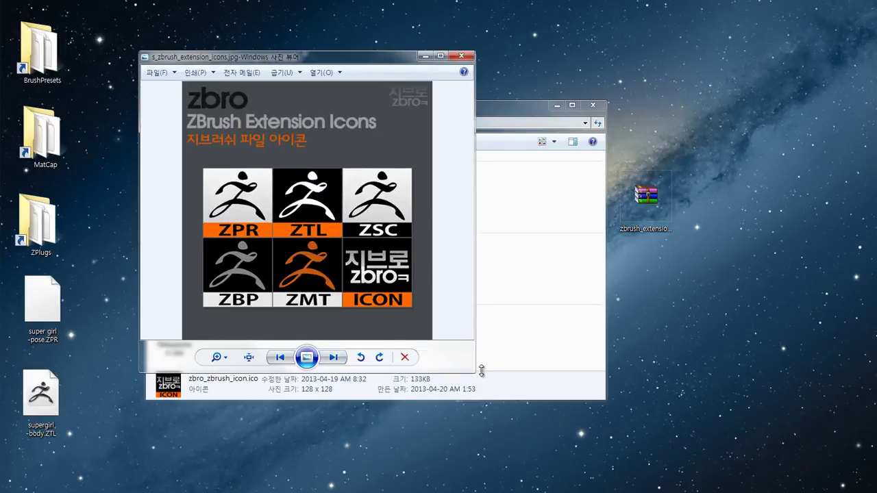
pyautogui.moveTo(475, 372); pyautogui.dragTo(513, 412)
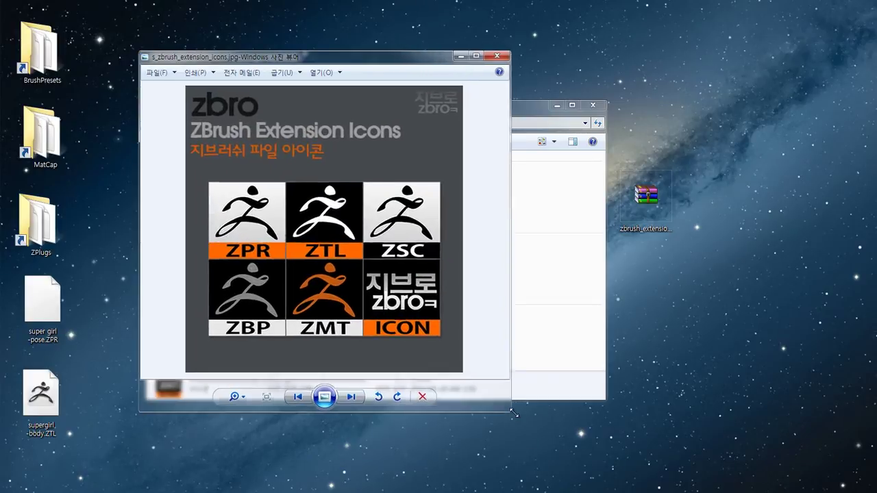
# - View all seven embedded sizes of zbro_zbrush_icon.ico and close the image viewer
pyautogui.click(352, 397)
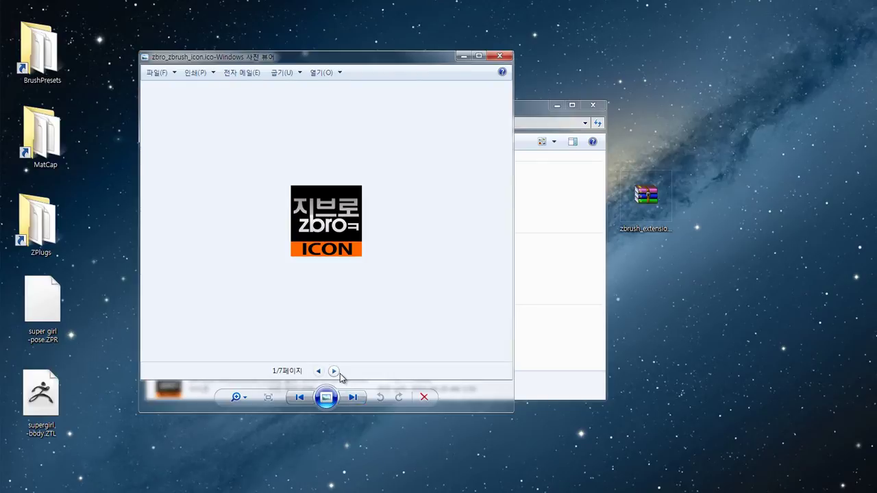
pyautogui.click(336, 373)
pyautogui.click(336, 373)
pyautogui.click(335, 373)
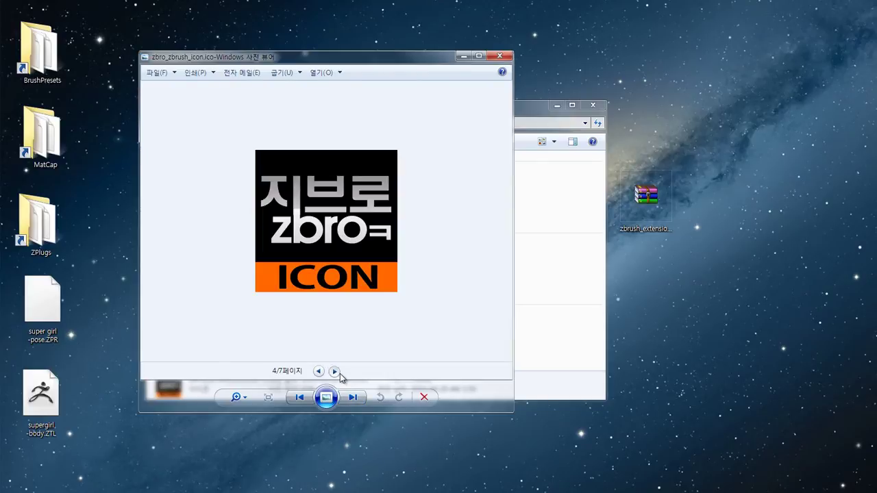
pyautogui.click(339, 374)
pyautogui.click(340, 374)
pyautogui.click(340, 374)
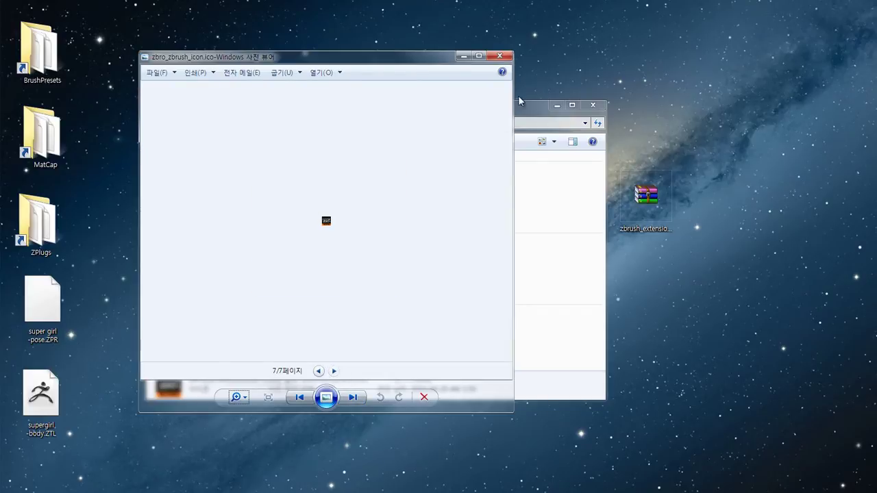
pyautogui.click(502, 57)
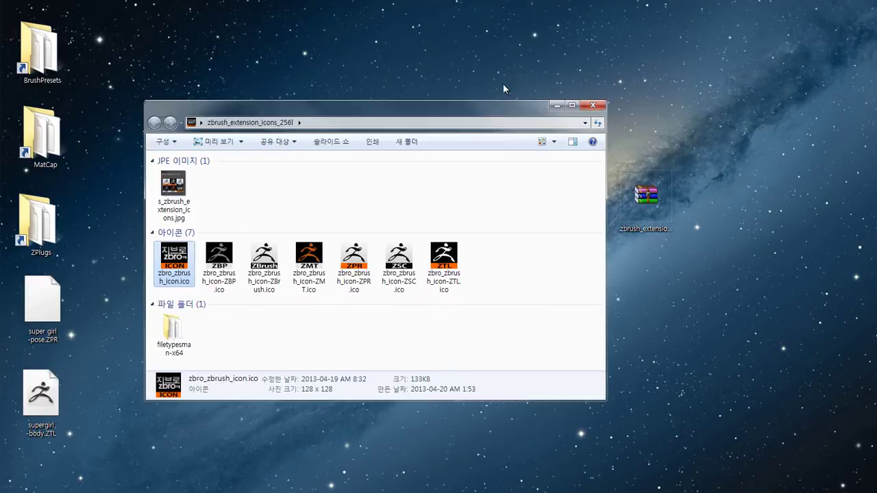
# - Look at the icon folder in several view layouts and return it to medium icons
pyautogui.click(538, 144)
pyautogui.click(538, 144)
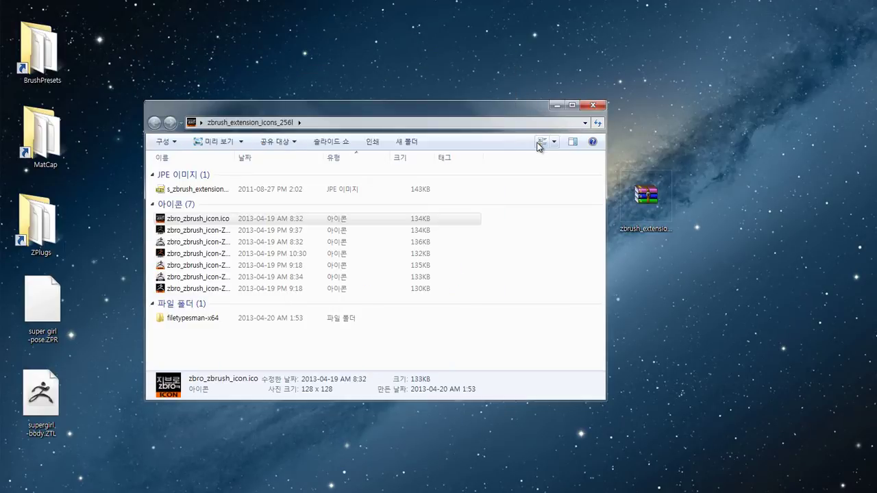
pyautogui.click(538, 143)
pyautogui.click(538, 144)
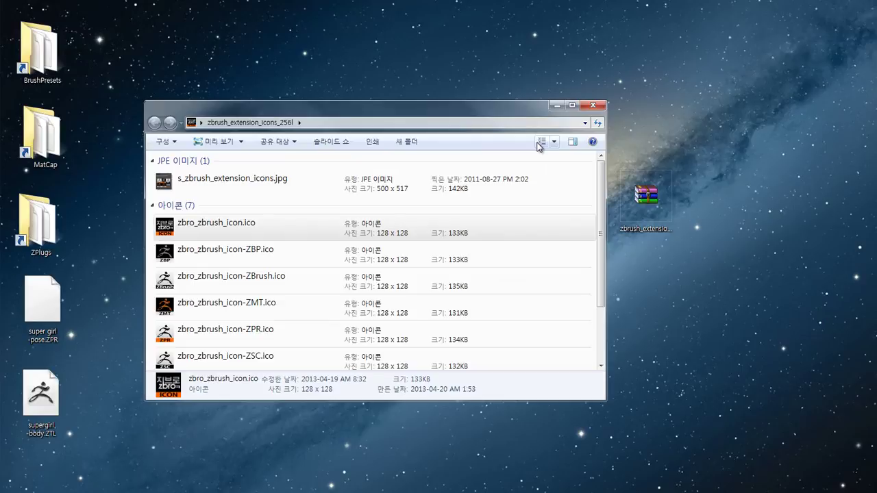
pyautogui.click(538, 144)
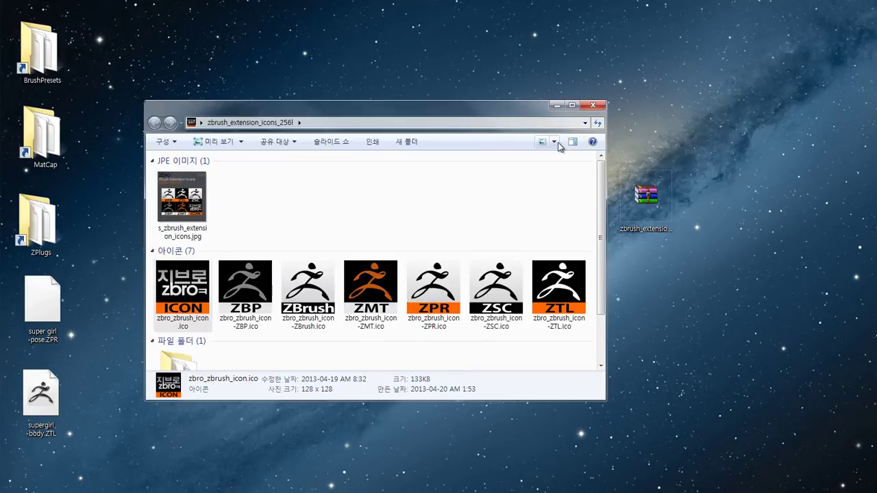
pyautogui.click(555, 143)
pyautogui.click(594, 163)
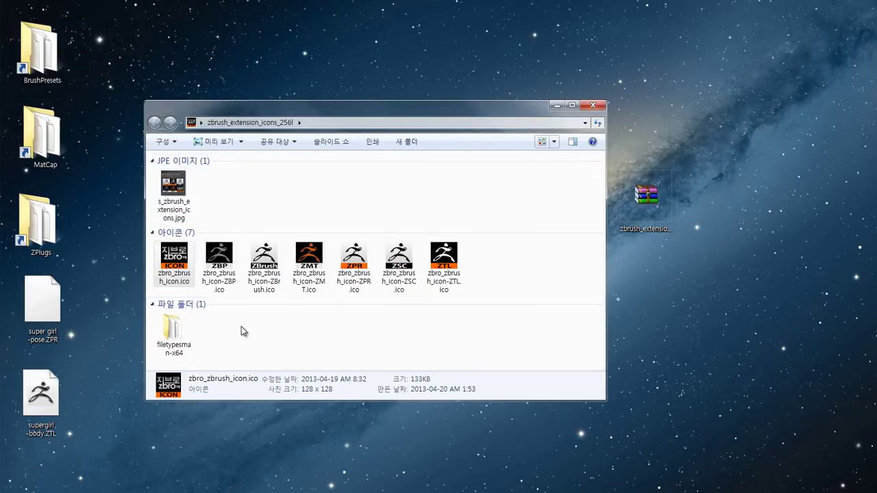
# - Open the filetypesman-x64 folder, view the FileTypesMan.chm help file and close it
pyautogui.click(287, 337)
pyautogui.doubleClick(173, 331)
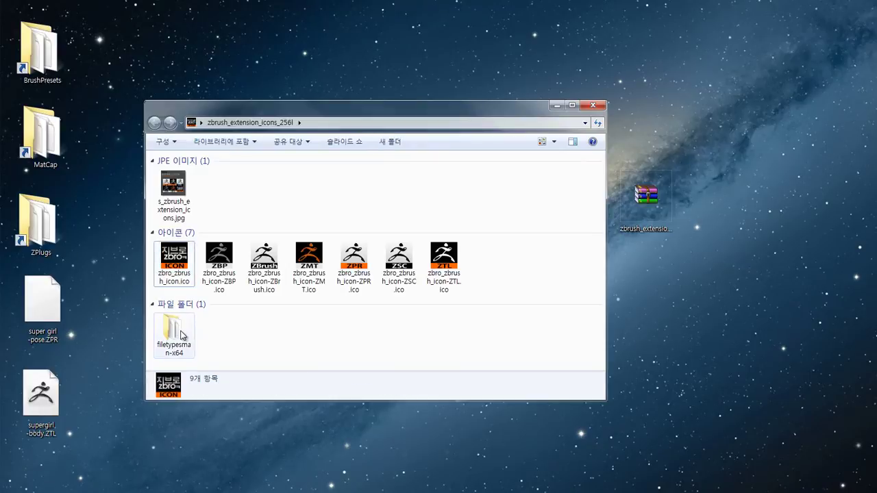
pyautogui.doubleClick(208, 185)
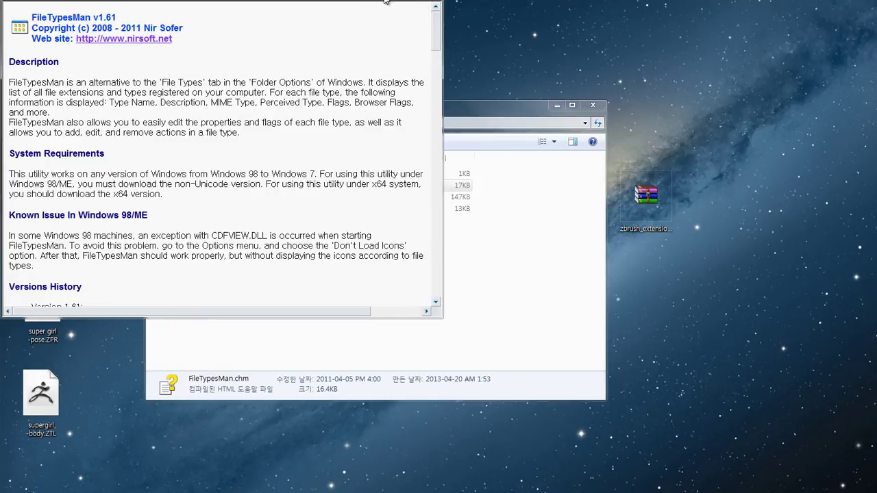
pyautogui.hotkey('alt', 'F4')
# - Launch FileTypesMan.exe and move its window up so that it is fully on screen
pyautogui.click(279, 227)
pyautogui.doubleClick(206, 196)
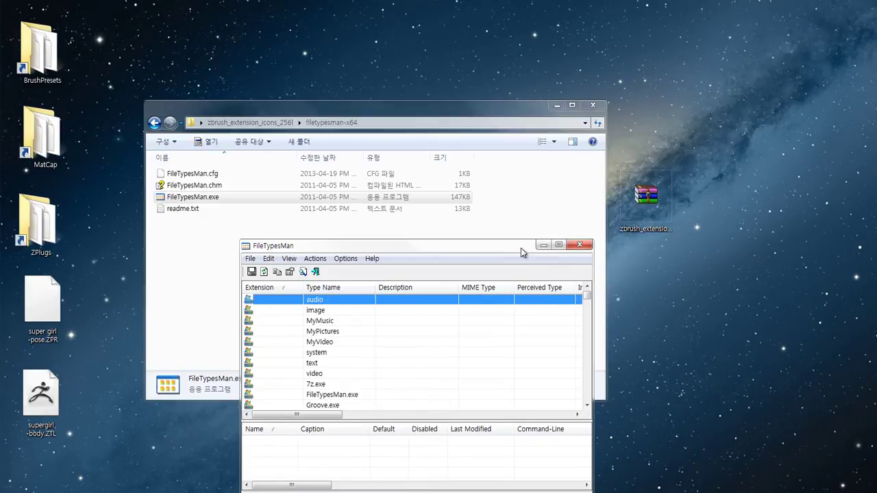
pyautogui.moveTo(520, 252); pyautogui.dragTo(544, 159)
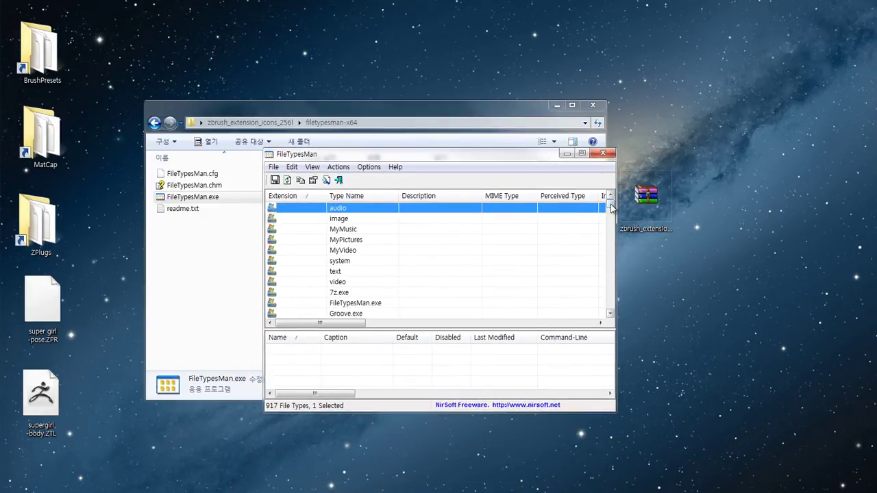
# - Find the .ZTL entry in the file type list by searching for "ztl" and close the search
pyautogui.hotkey('ctrl', 'f')
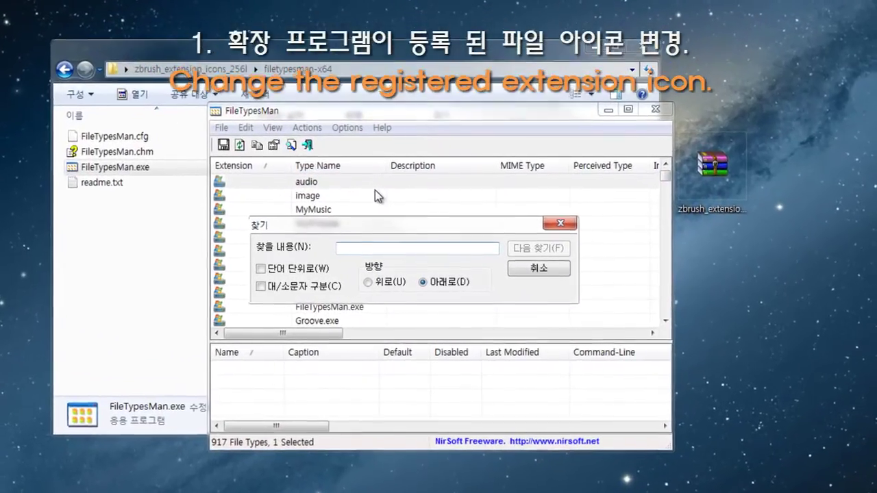
pyautogui.write('ztl')
pyautogui.press('Return')
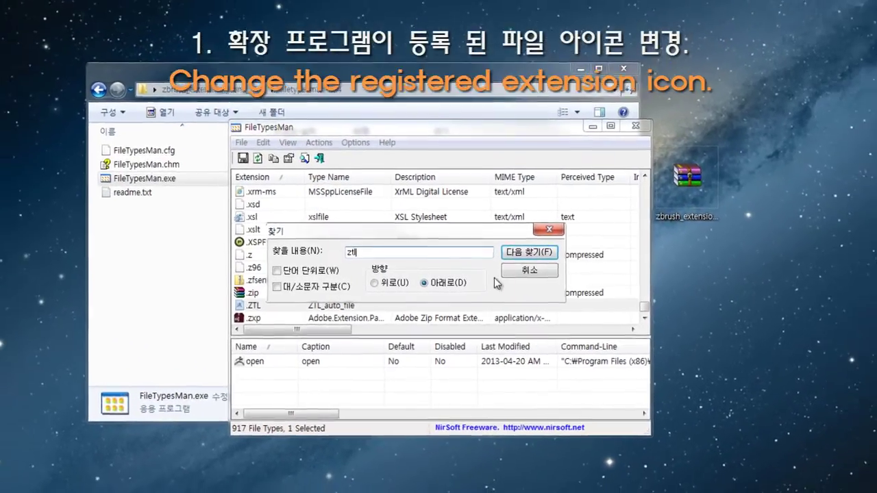
pyautogui.click(529, 271)
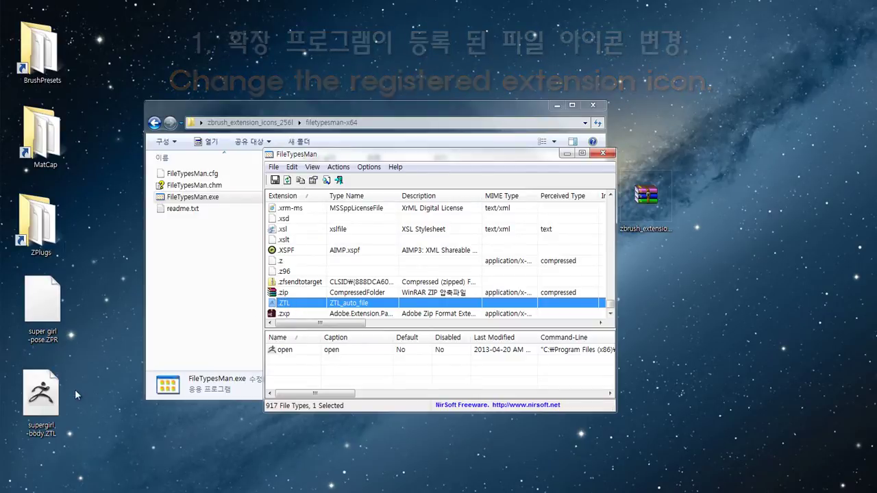
# - Check which program is associated with supergirl -body.ZTL in its file properties, without changing the association
pyautogui.rightClick(51, 402)
pyautogui.click(130, 383)
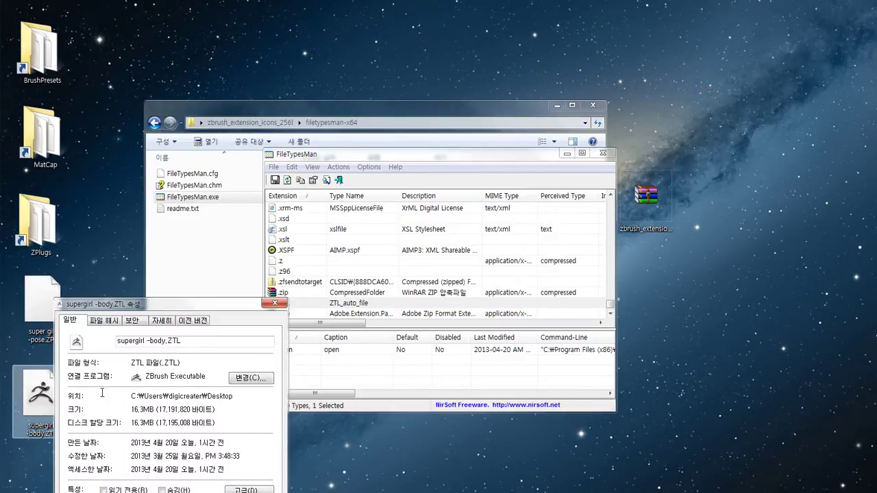
pyautogui.click(251, 377)
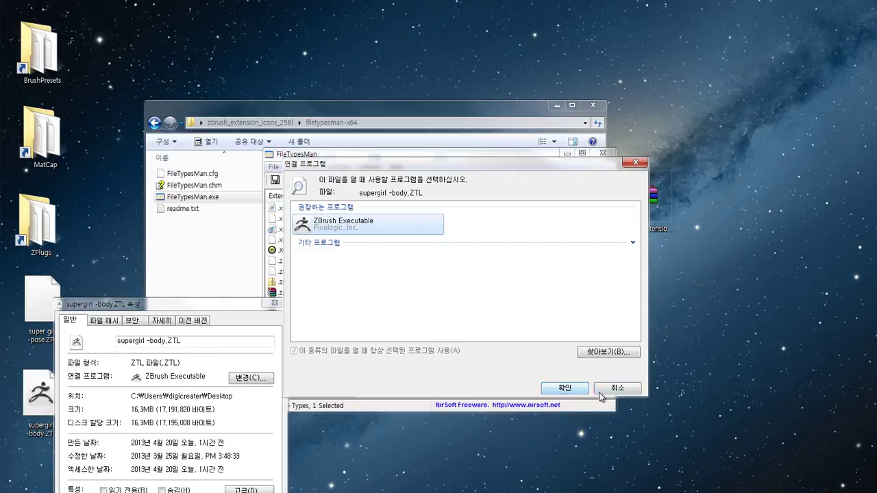
pyautogui.click(616, 388)
pyautogui.click(275, 303)
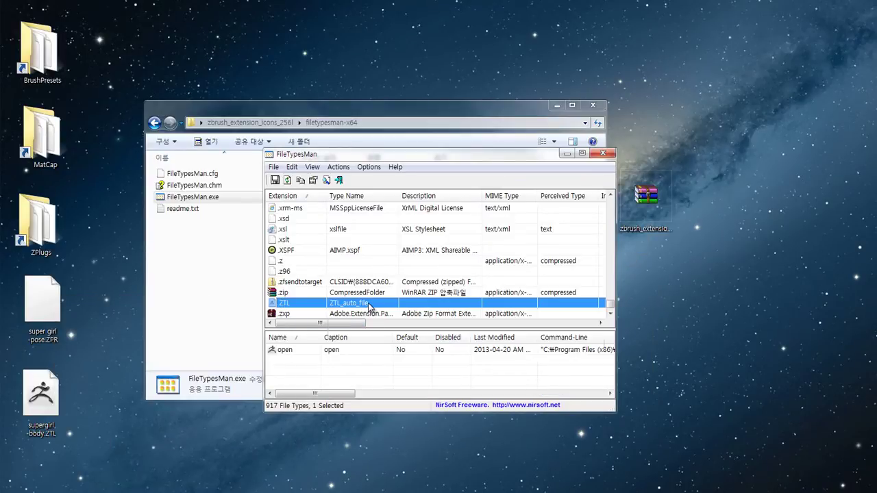
# - Set the default icon of the .ZTL file type to zbro_zbrush_icon-ZTL.ico from the zbrush_extension_icons_256l folder
pyautogui.doubleClick(368, 305)
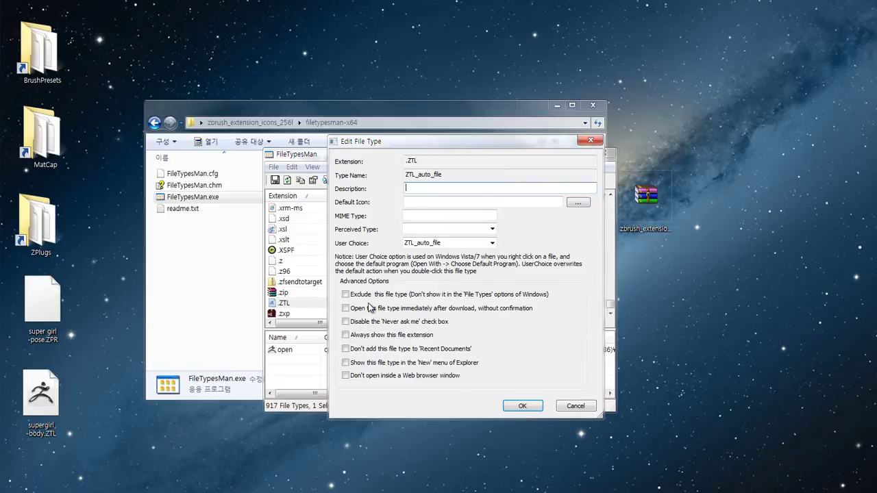
pyautogui.click(573, 203)
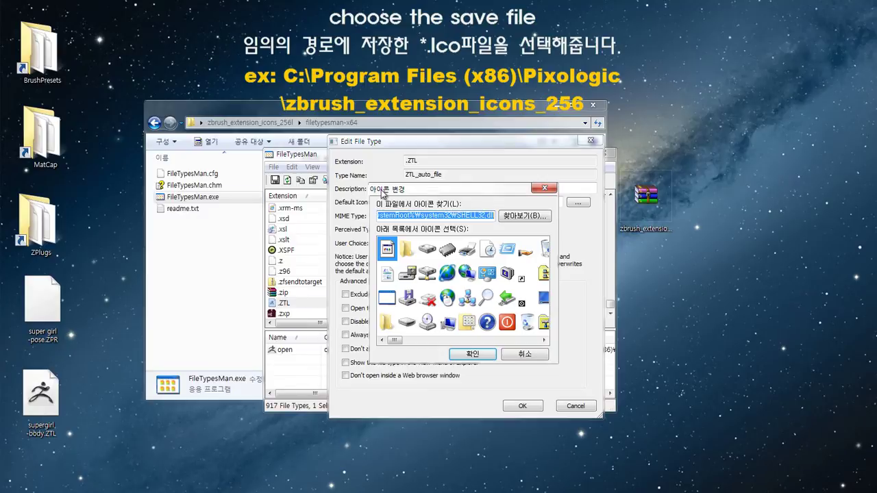
pyautogui.click(503, 216)
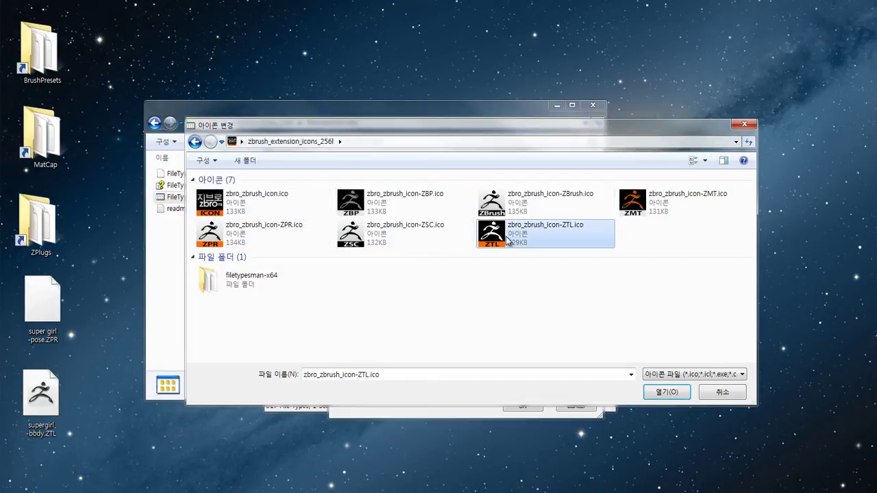
pyautogui.click(665, 392)
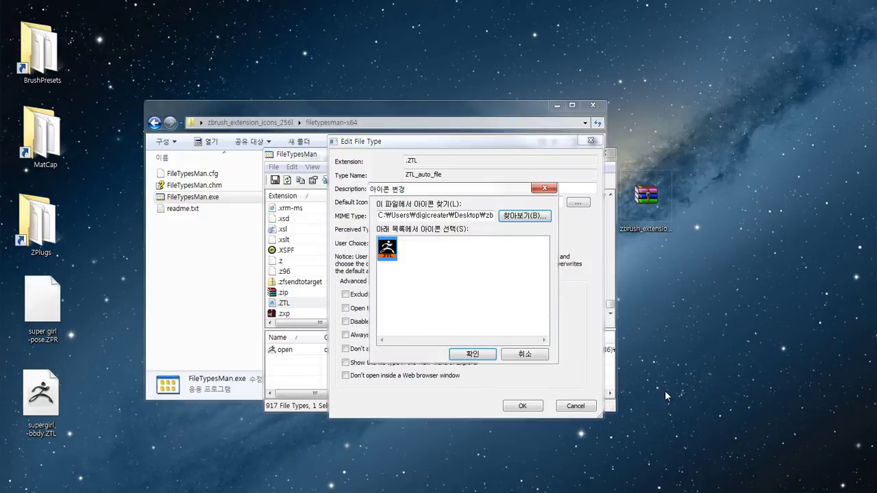
pyautogui.click(479, 354)
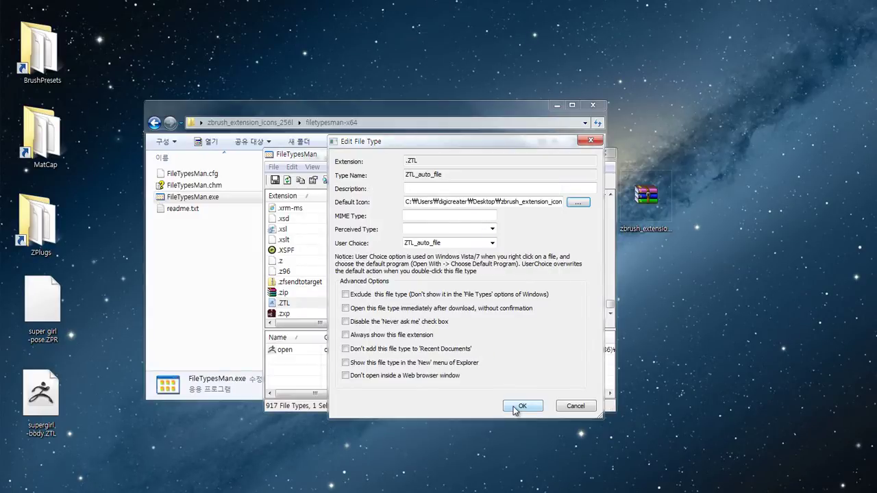
pyautogui.click(519, 407)
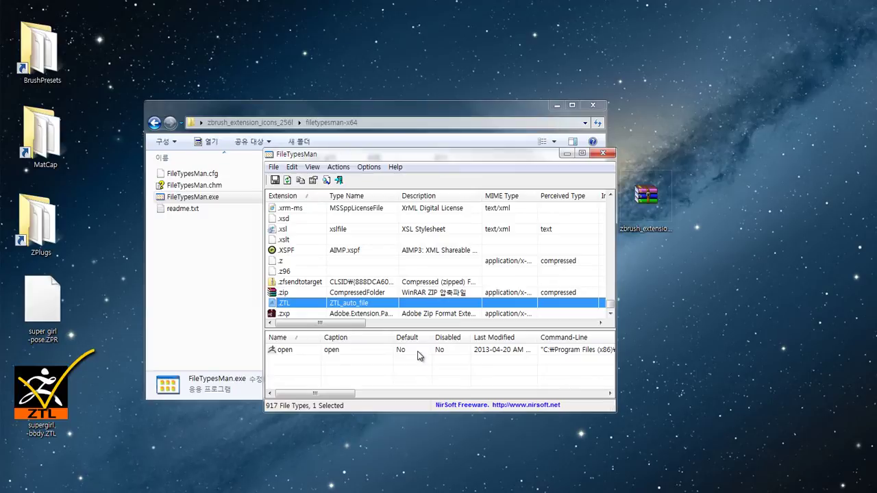
# - Place supergirl -body.ZTL beside super girl -pose.ZPR on the desktop and rearrange the open windows with the filetypesman-x64 folder in front
pyautogui.moveTo(41, 435); pyautogui.dragTo(106, 349)
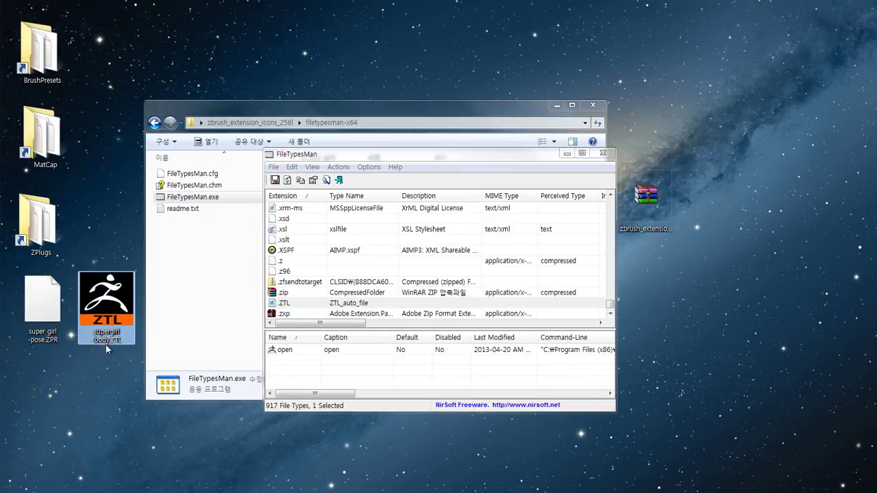
pyautogui.click(114, 378)
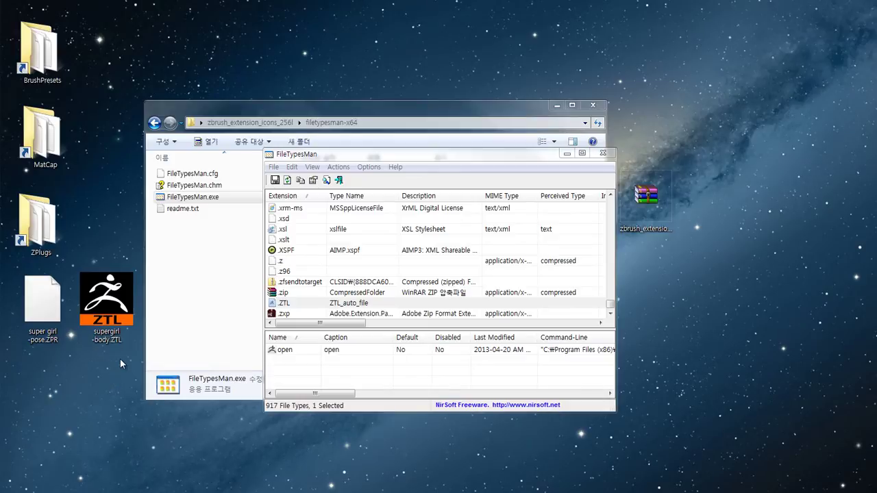
pyautogui.click(41, 301)
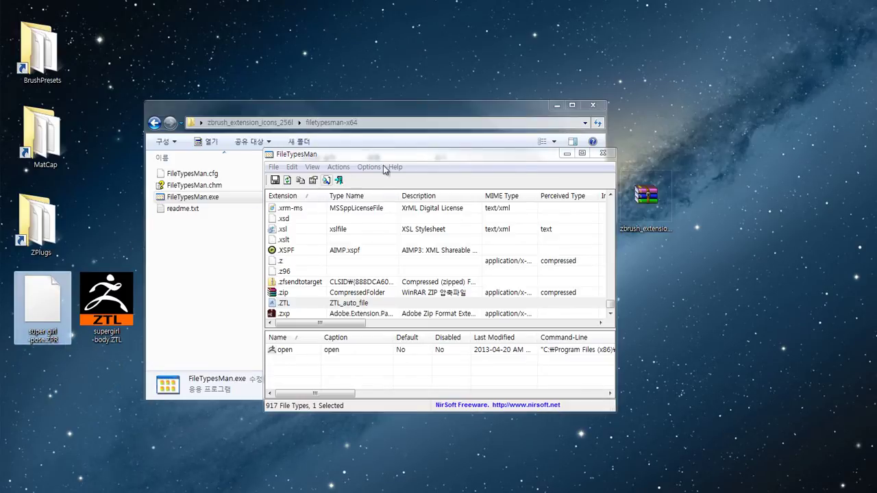
pyautogui.moveTo(520, 158); pyautogui.dragTo(468, 192)
pyautogui.moveTo(511, 113); pyautogui.dragTo(593, 101)
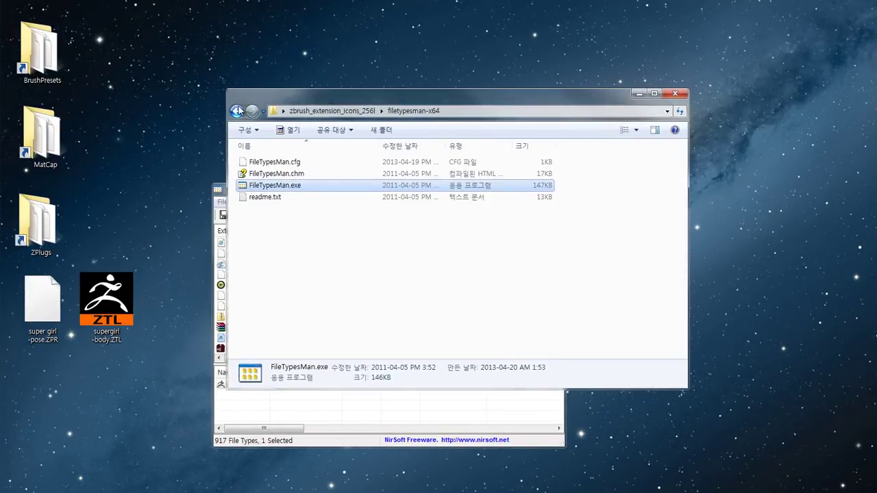
# - Return to the zbrush_extension_icons_256l folder and rearrange the windows with the file type list in front of it
pyautogui.click(236, 110)
pyautogui.moveTo(309, 102); pyautogui.dragTo(413, 102)
pyautogui.click(301, 189)
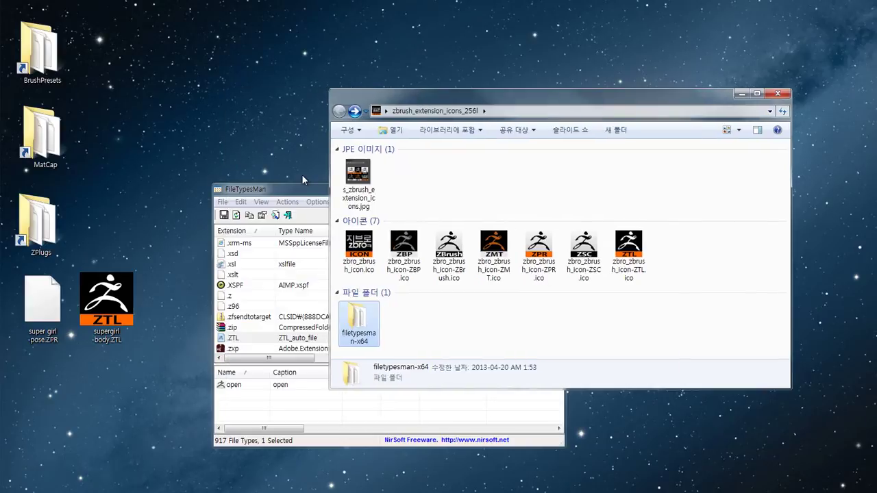
pyautogui.moveTo(301, 188); pyautogui.dragTo(233, 114)
pyautogui.click(556, 116)
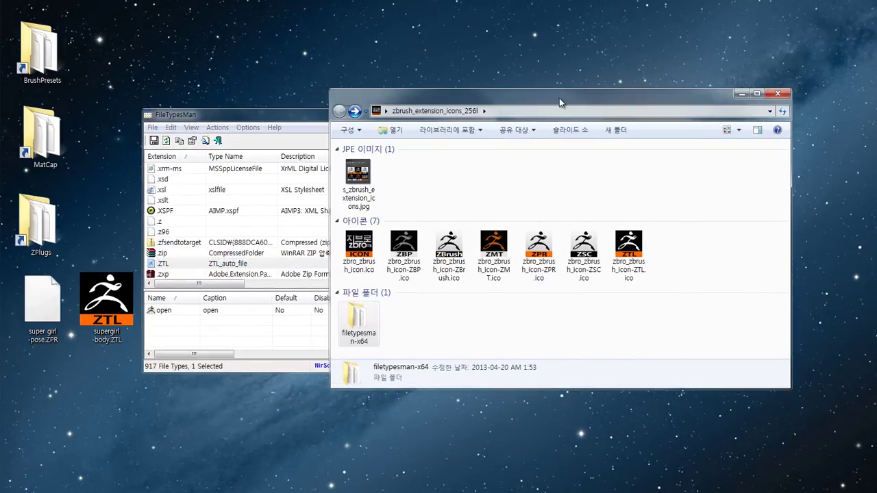
pyautogui.click(289, 117)
pyautogui.moveTo(289, 117); pyautogui.dragTo(302, 170)
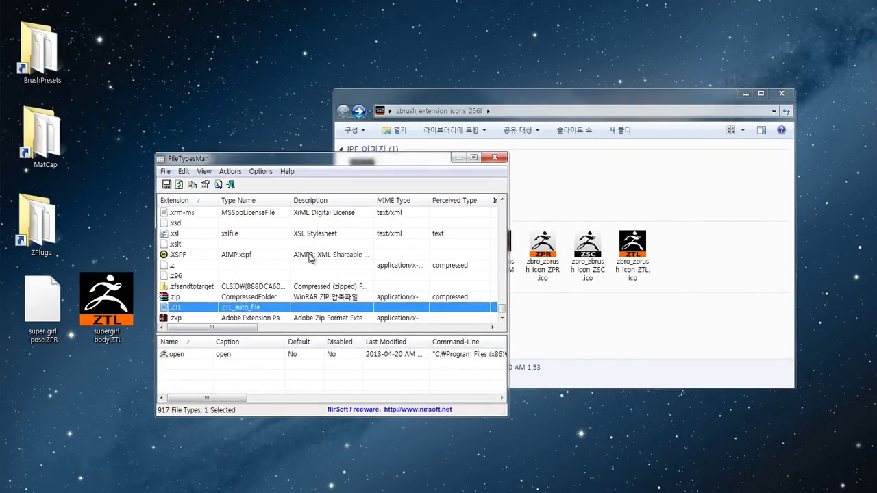
# - Refresh the file type list and select the .ZTL entry near its end to check its icon
pyautogui.click(180, 184)
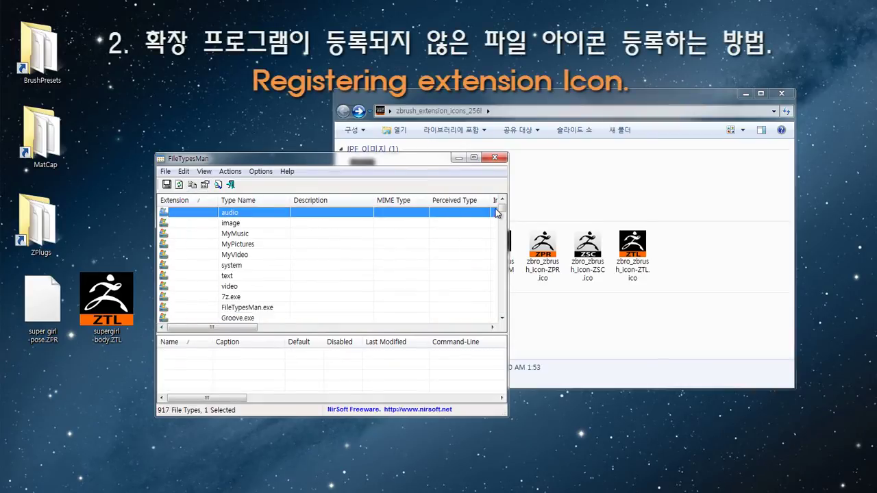
pyautogui.moveTo(500, 211); pyautogui.dragTo(500, 309)
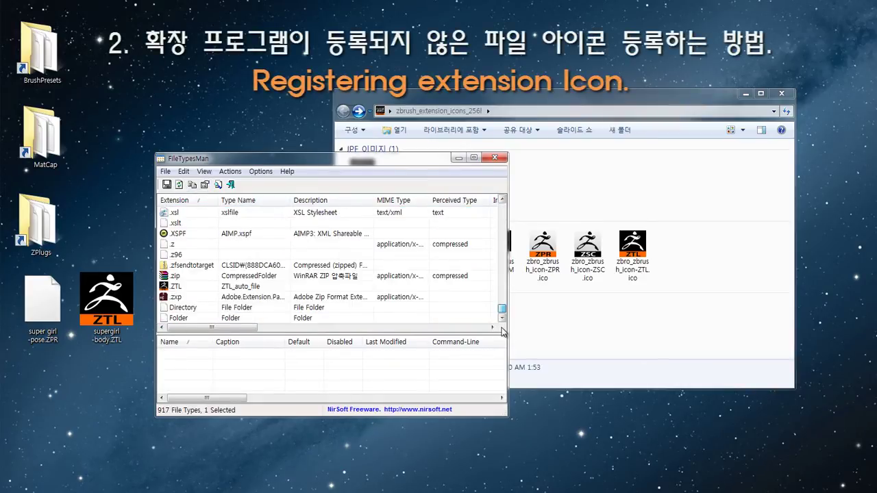
pyautogui.click(188, 287)
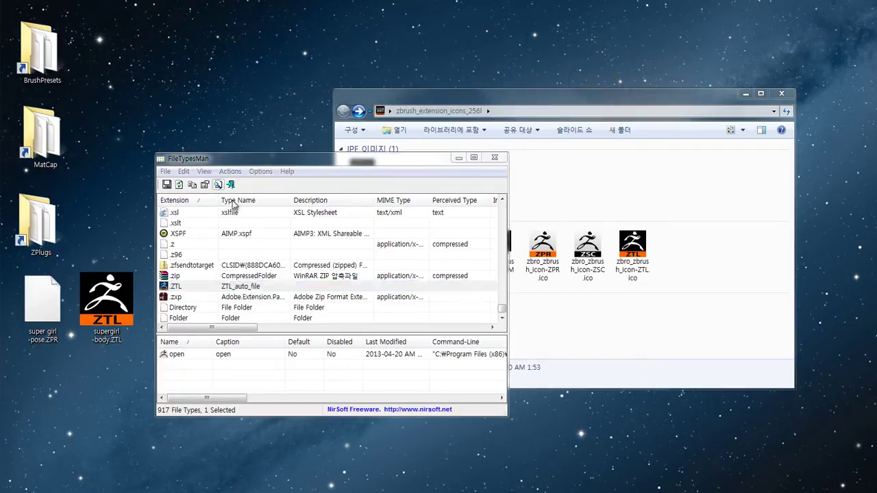
# - Search the file type list for "zpr" and close the search
pyautogui.hotkey('ctrl', 'f')
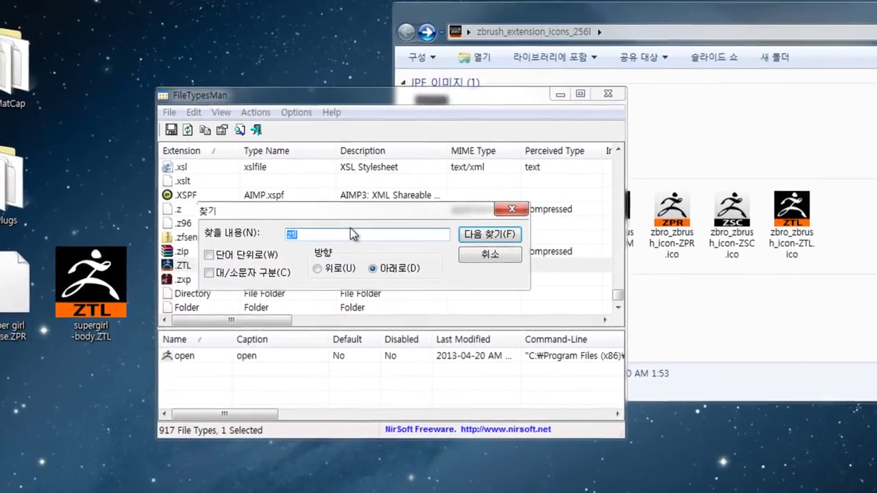
pyautogui.write('zpr')
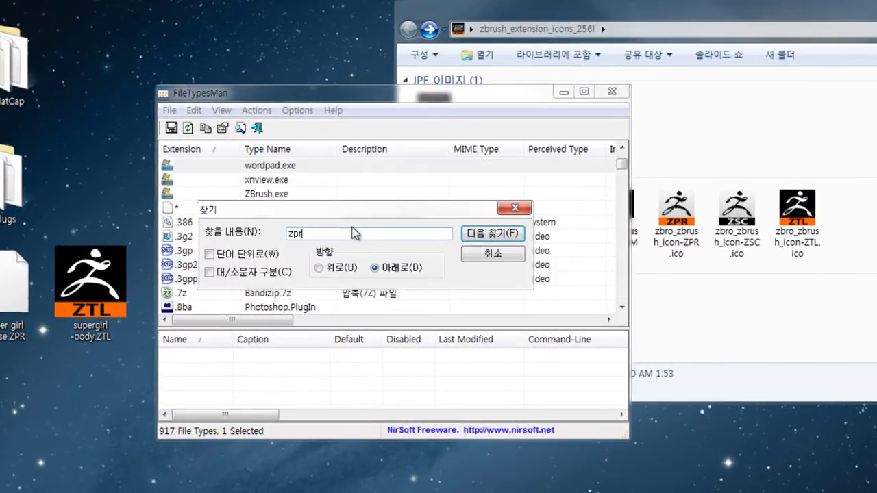
pyautogui.moveTo(364, 209); pyautogui.dragTo(517, 185)
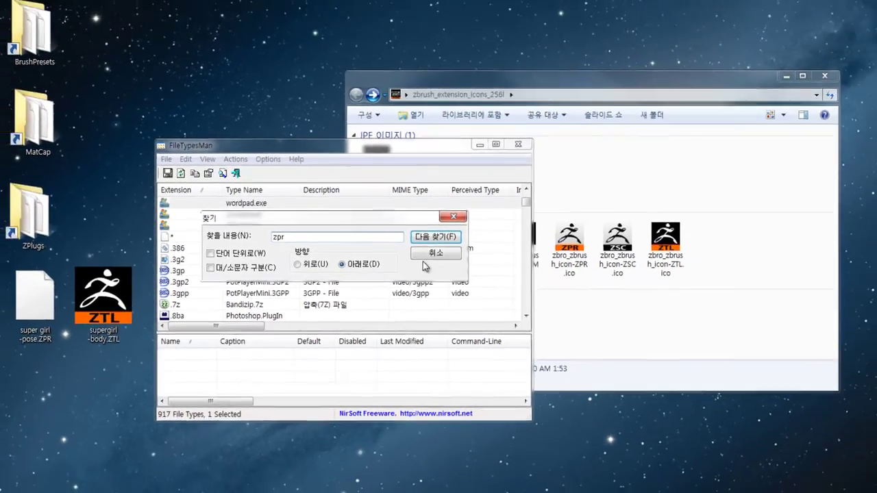
pyautogui.press('Escape')
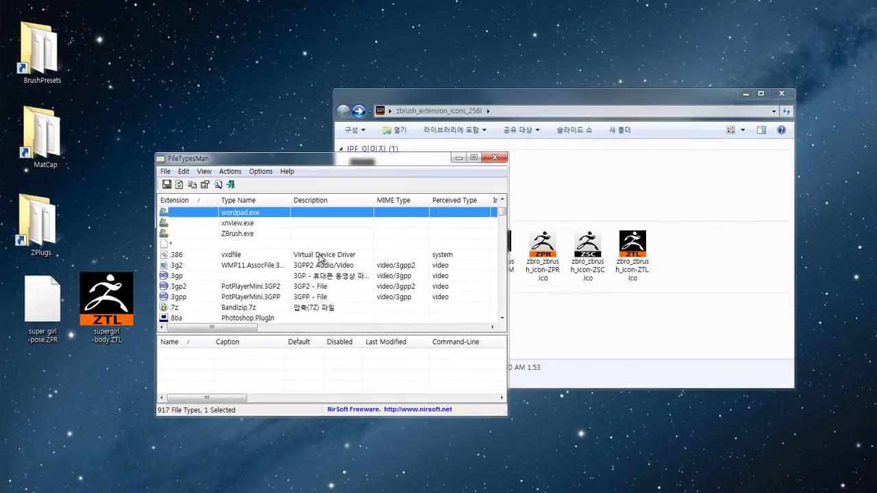
# - Associate super girl -pose.ZPR on the desktop with ZBrush Executable through its file properties
pyautogui.click(48, 288)
pyautogui.rightClick(48, 287)
pyautogui.click(94, 277)
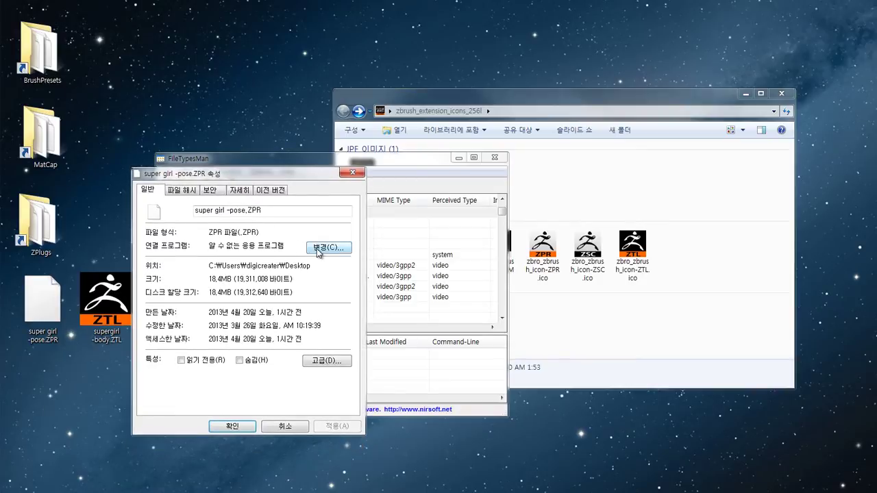
pyautogui.click(329, 248)
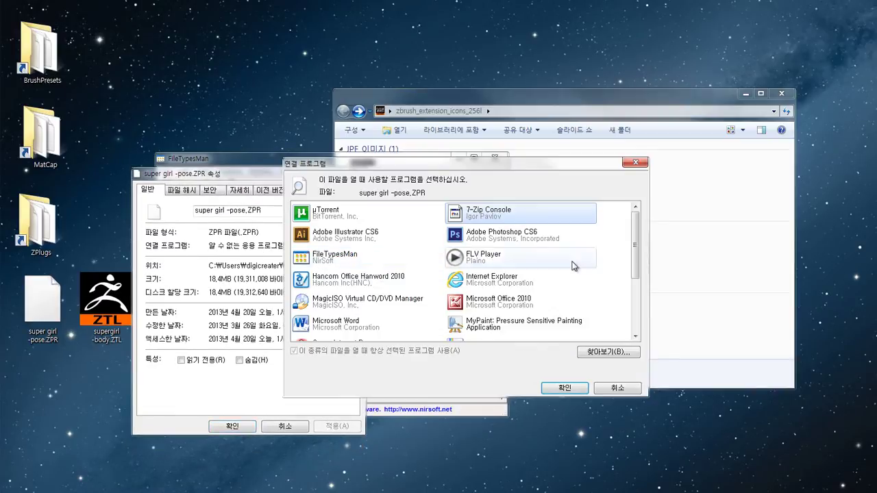
pyautogui.moveTo(634, 247); pyautogui.dragTo(637, 317)
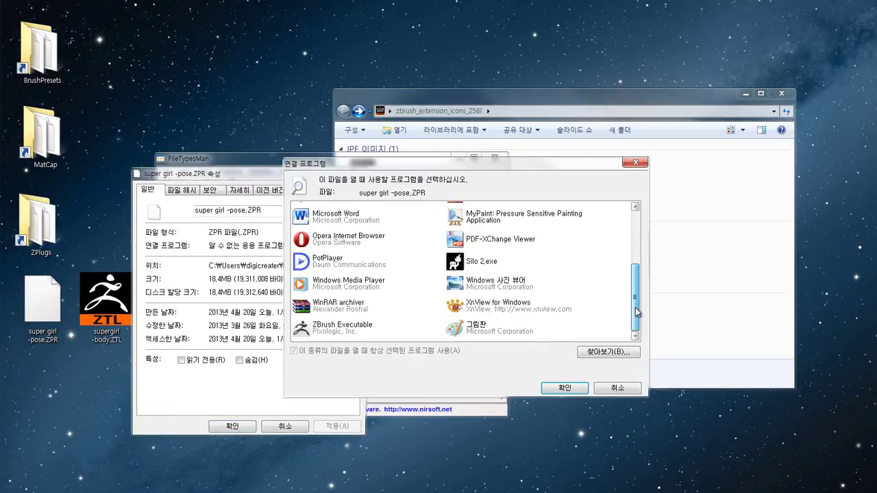
pyautogui.click(346, 330)
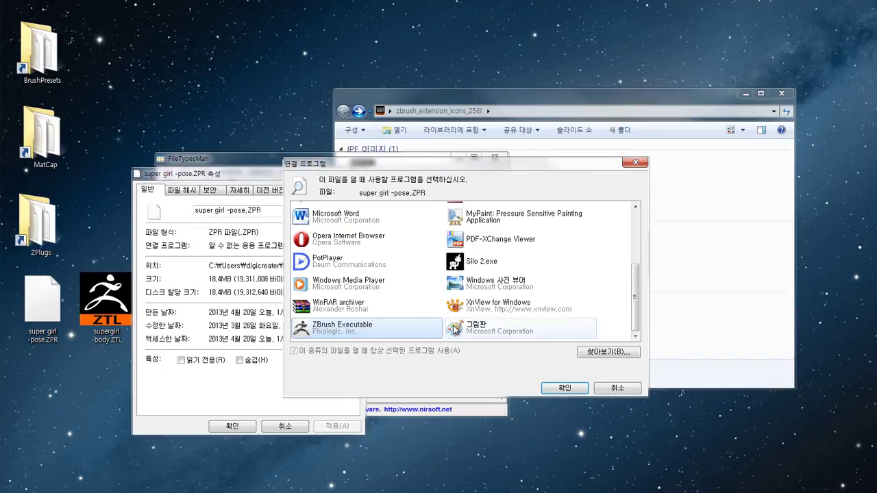
pyautogui.click(564, 389)
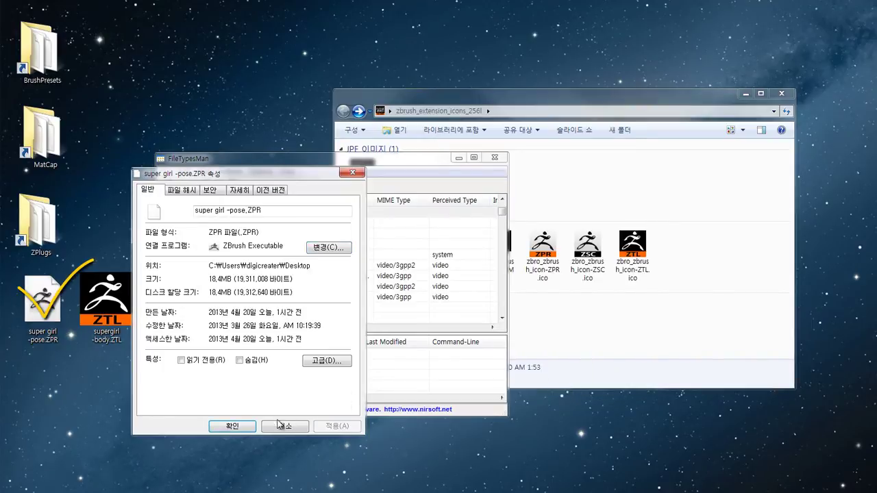
pyautogui.click(232, 426)
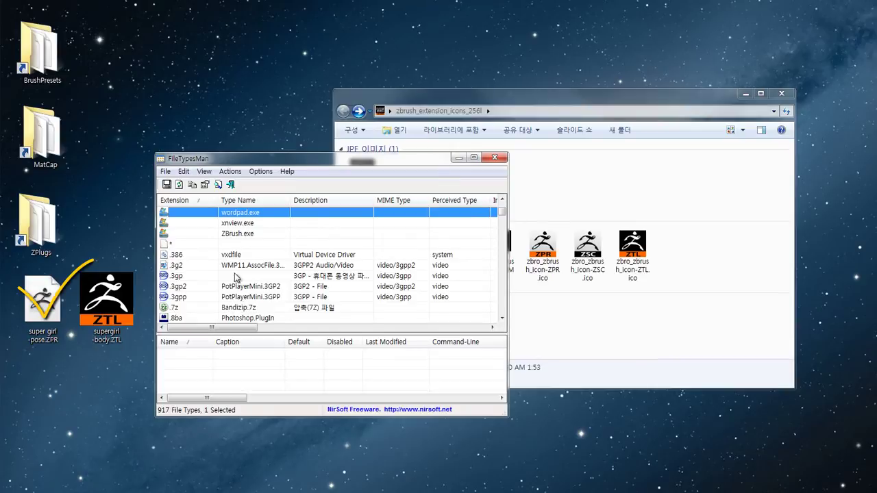
# - Refresh the file type list, find the .ZPR entry by searching for "zpr", and compare it with .ZTL
pyautogui.click(179, 185)
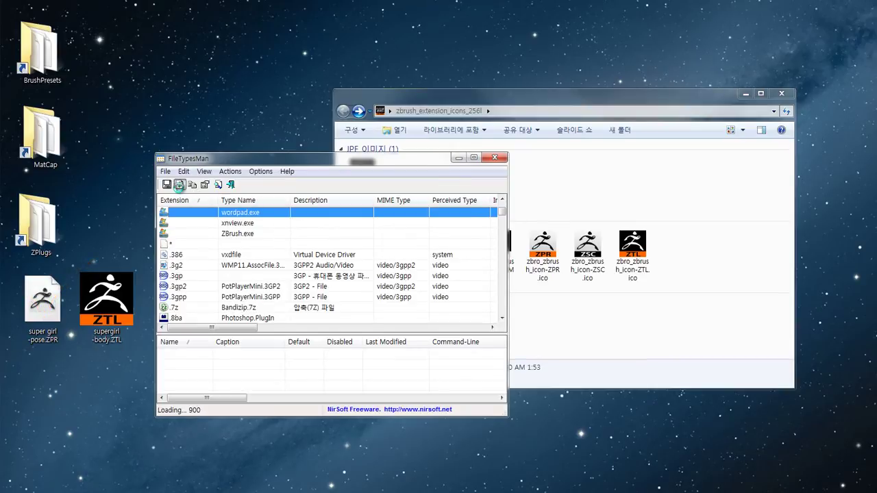
pyautogui.click(217, 185)
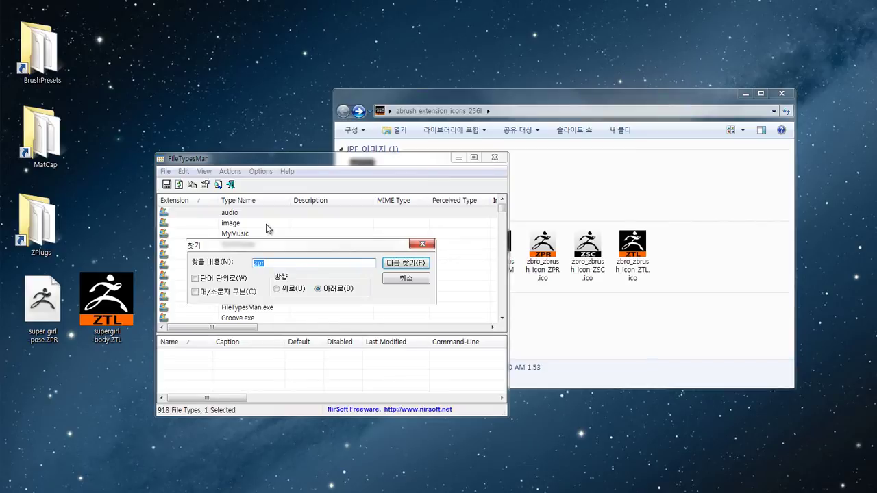
pyautogui.click(388, 266)
pyautogui.click(389, 266)
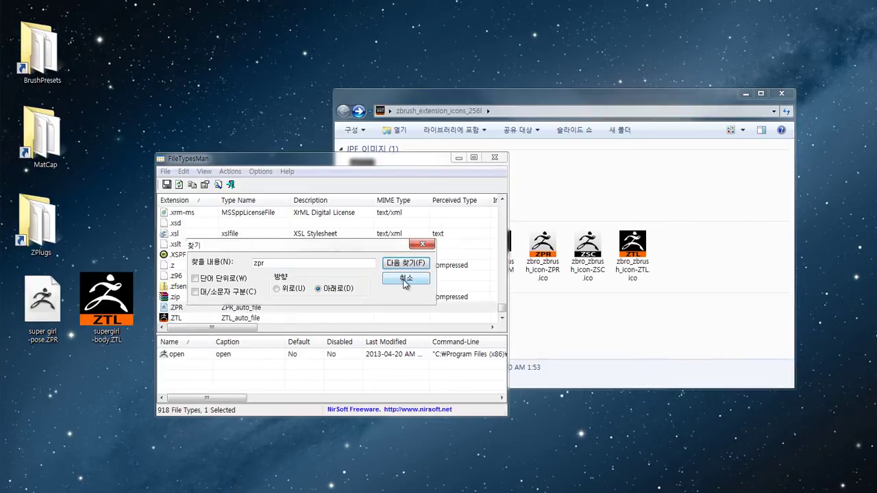
pyautogui.click(405, 280)
pyautogui.click(191, 319)
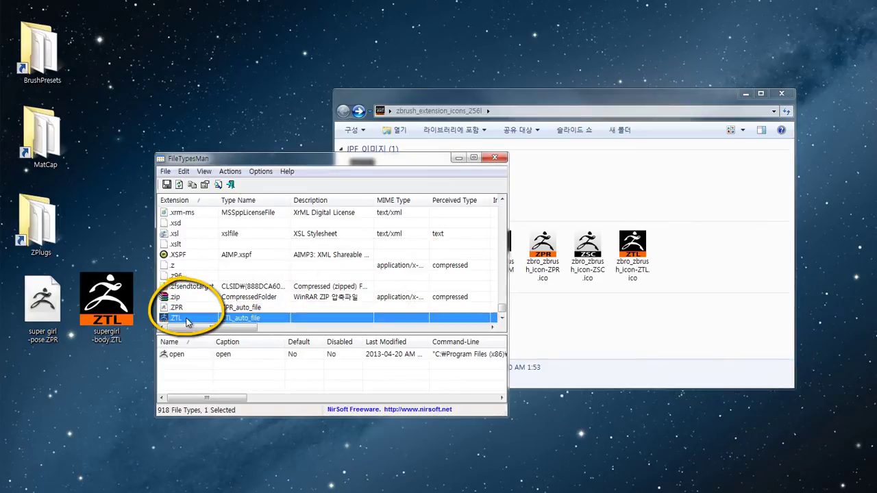
# - Set the default icon of the .ZPR file type to zbro_zbrush_icon-ZPR.ico from the zbrush_extension_icons_256l folder
pyautogui.click(237, 299)
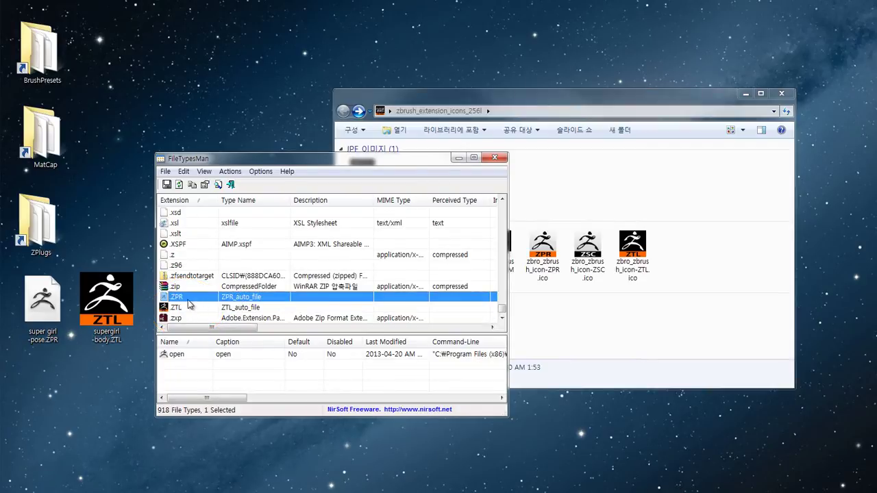
pyautogui.rightClick(254, 299)
pyautogui.click(308, 419)
pyautogui.click(580, 203)
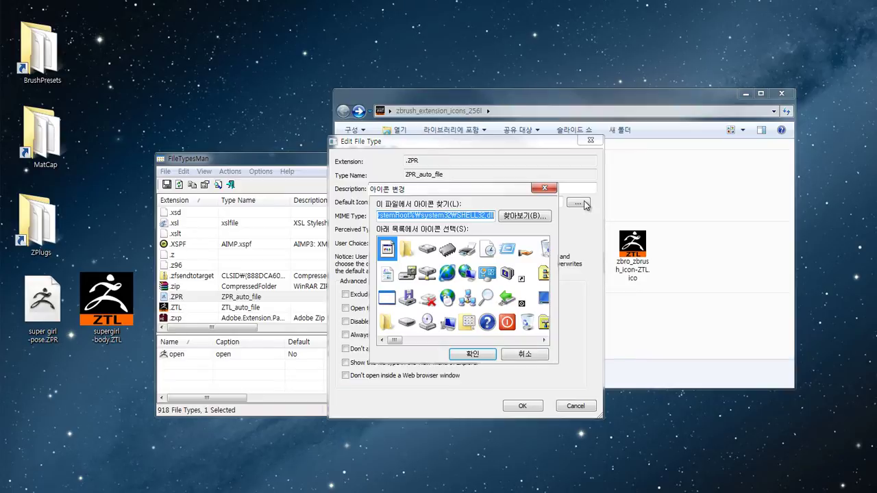
pyautogui.click(532, 216)
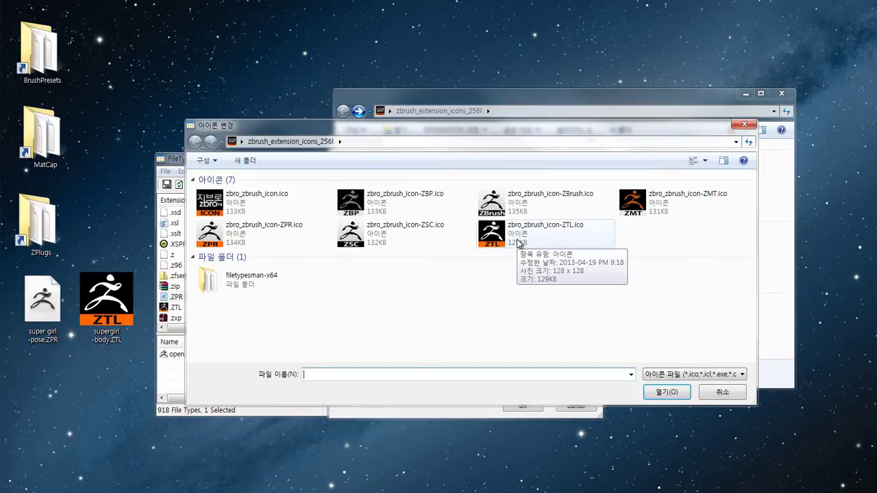
pyautogui.click(238, 234)
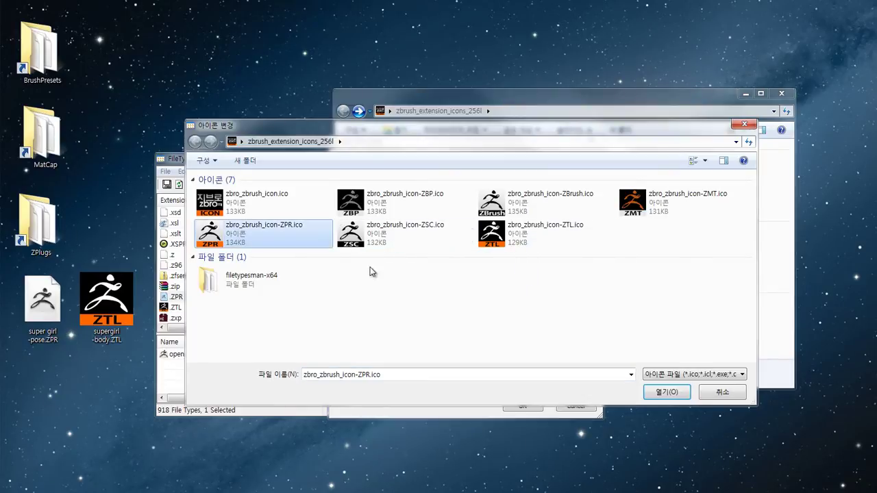
pyautogui.click(667, 394)
pyautogui.click(479, 355)
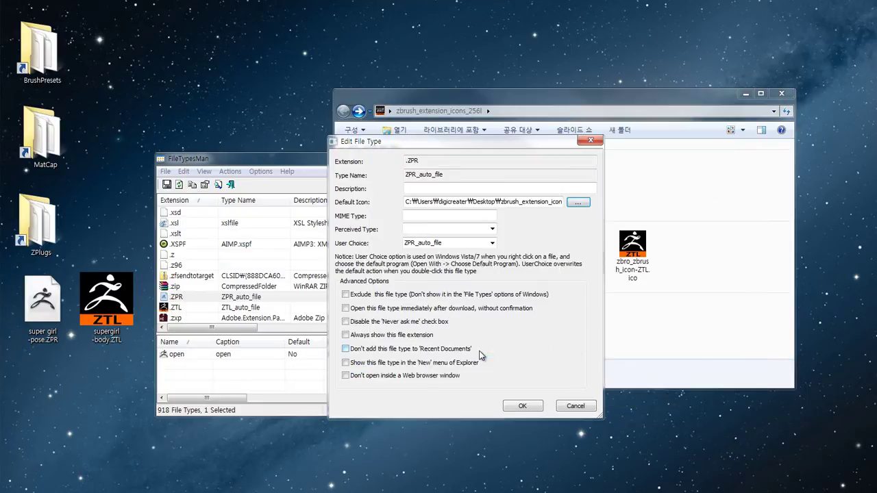
pyautogui.click(522, 406)
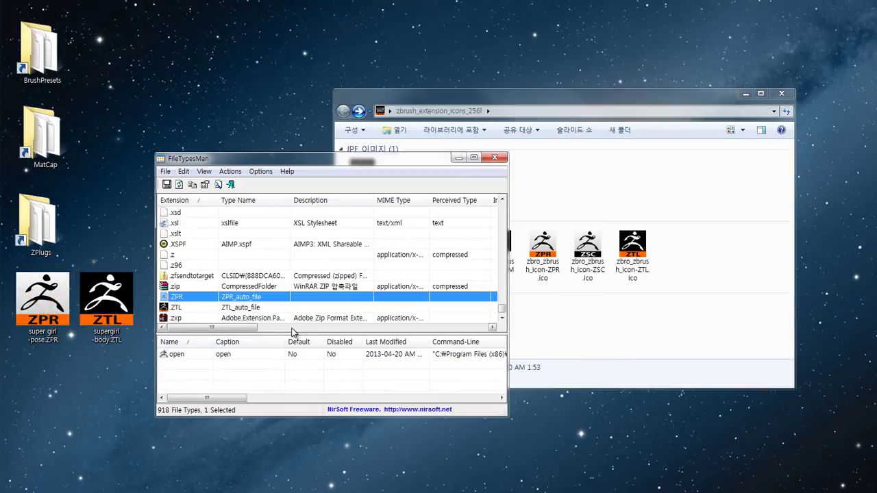
# - Associate ZAppLink_4.0.zsc in the ZPlugs folder with ZBrush Executable through its file properties
pyautogui.doubleClick(40, 221)
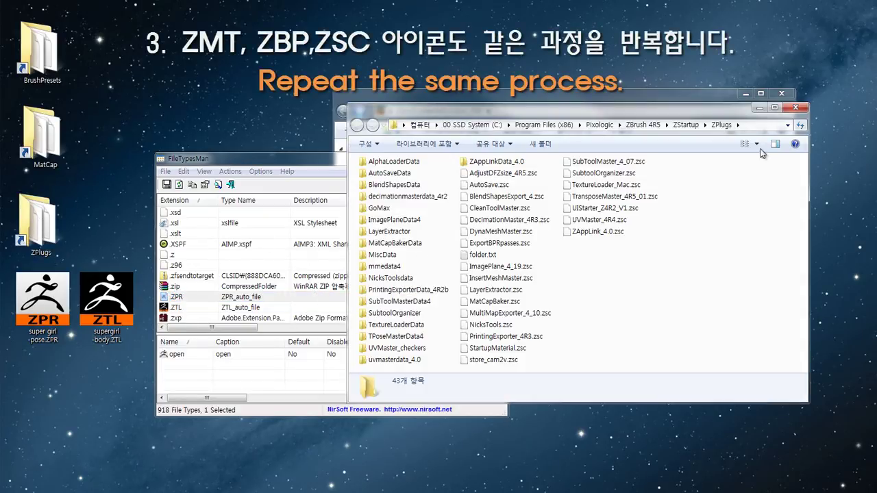
pyautogui.click(795, 108)
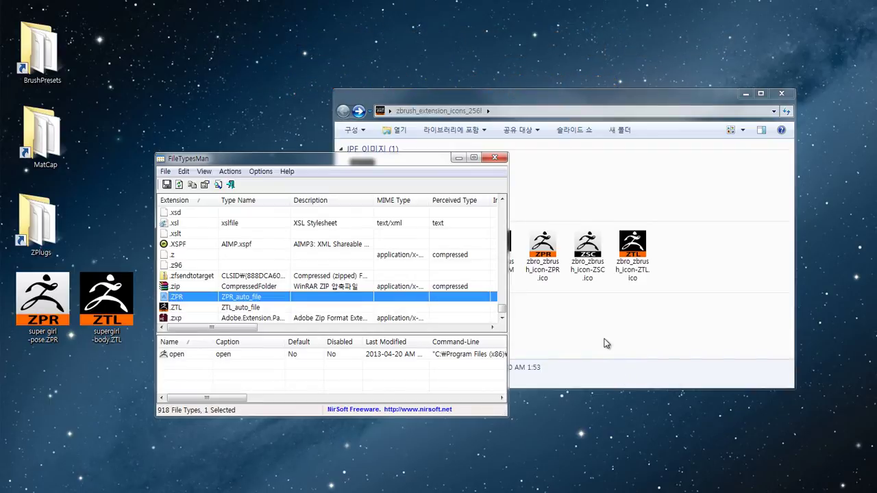
pyautogui.doubleClick(40, 220)
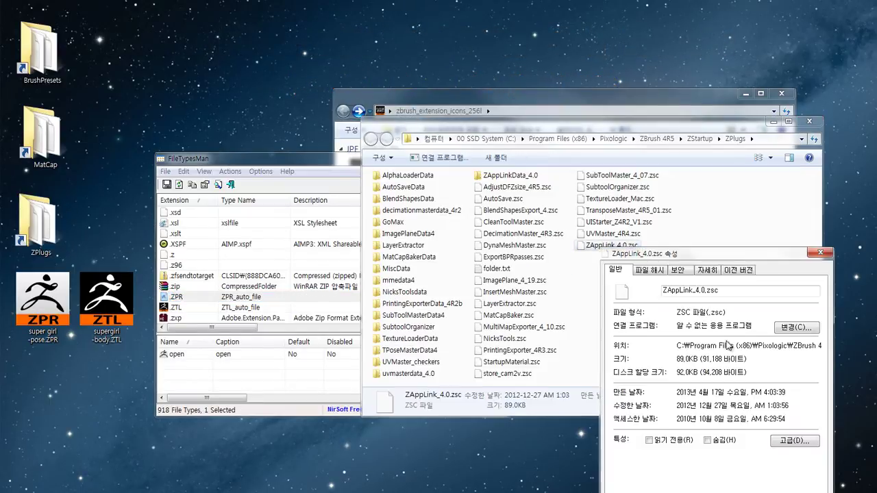
pyautogui.click(795, 326)
pyautogui.moveTo(640, 246); pyautogui.dragTo(641, 301)
pyautogui.click(349, 325)
pyautogui.click(565, 388)
pyautogui.press('Return')
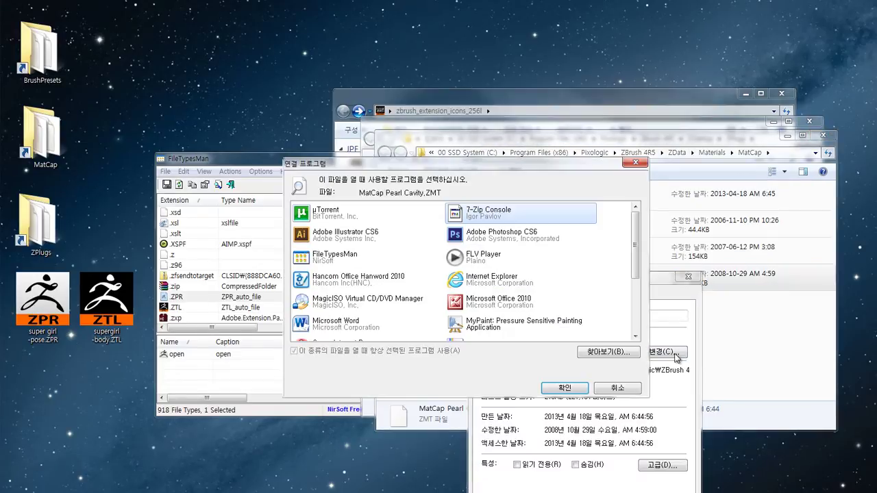
# - Associate the .ZMT materials in the MatCap folder with ZBrush Executable, and check the .zsc file icons in the ZPlugs folder before closing it
pyautogui.scroll(-5, 391, 288)
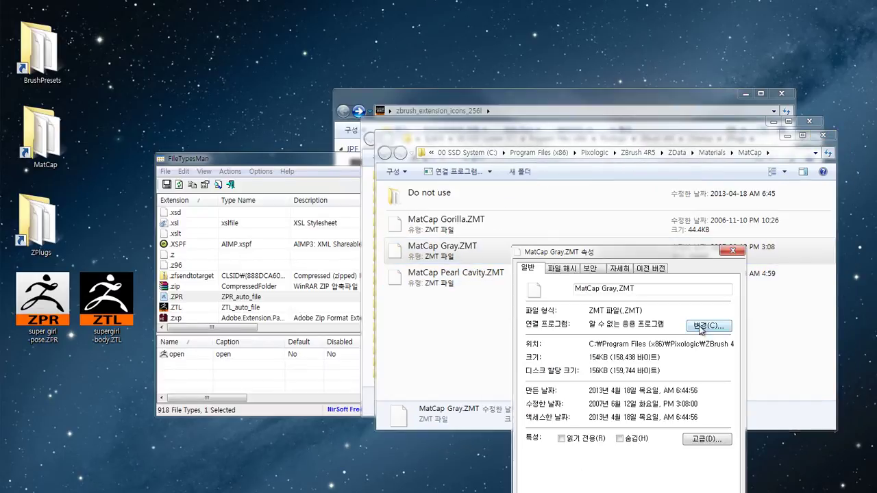
pyautogui.press('Return')
pyautogui.keyDown('ctrl'); pyautogui.scroll(-2, 609, 291); pyautogui.keyUp('ctrl')
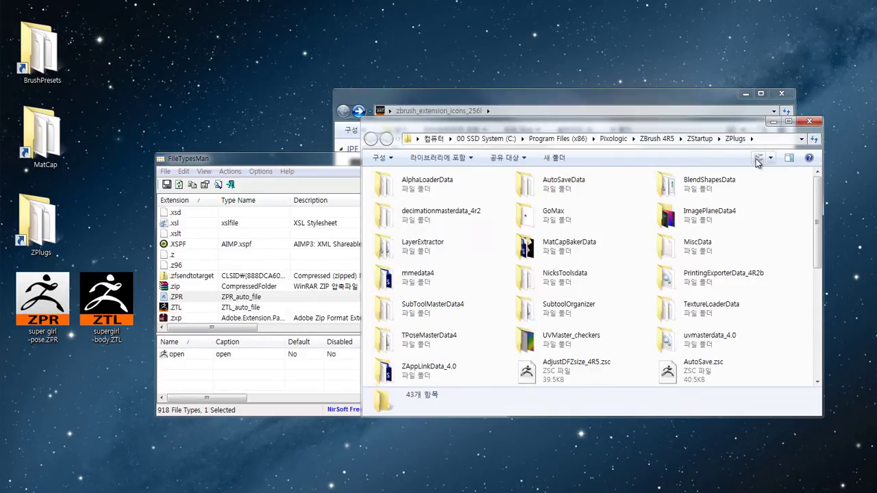
pyautogui.scroll(-5, 589, 301)
pyautogui.click(570, 310)
pyautogui.click(808, 124)
# - Refresh the file type list and set the default icon of the .zsc file type to zbro_zbrush_icon-ZSC.ico
pyautogui.click(178, 184)
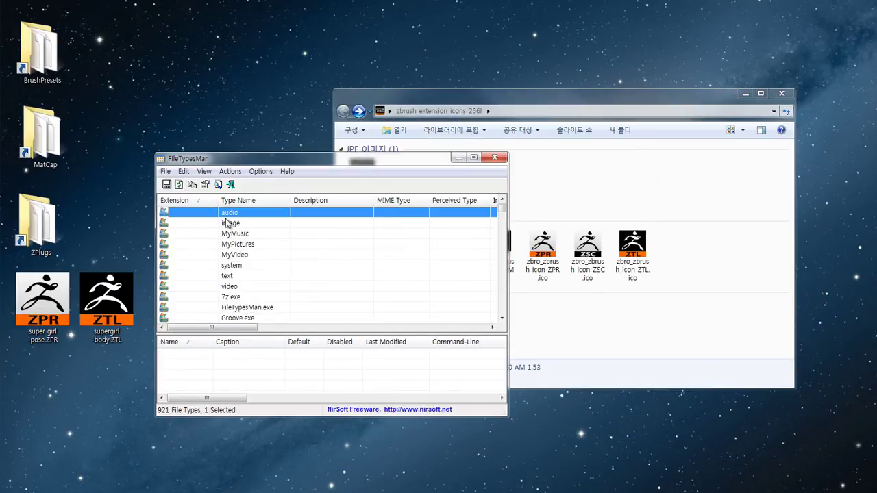
pyautogui.scroll(-10, 329, 267)
pyautogui.click(173, 276)
pyautogui.doubleClick(172, 275)
pyautogui.click(577, 144)
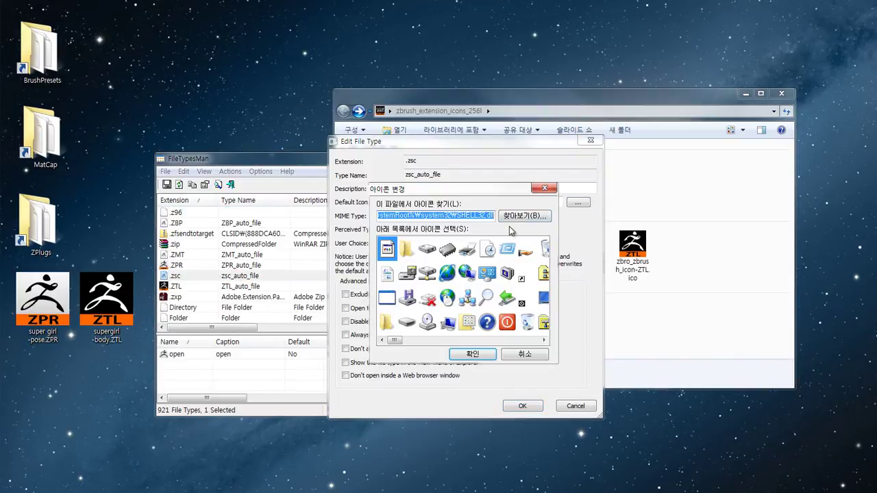
pyautogui.click(513, 213)
pyautogui.click(404, 233)
pyautogui.click(664, 391)
pyautogui.click(521, 404)
pyautogui.click(521, 405)
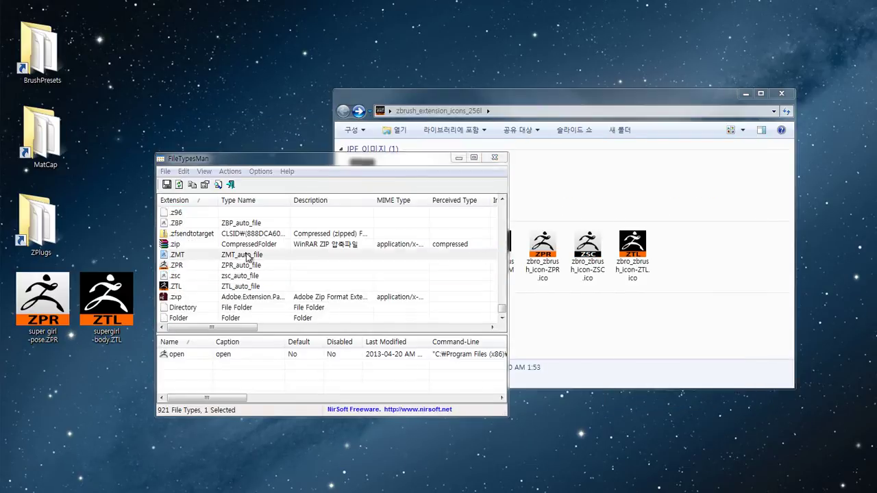
# - Set the default icon of the .ZMT file type to zbro_zbrush_icon-ZMT.ico from the zbrush_extension_icons_256l folder
pyautogui.doubleClick(172, 275)
pyautogui.click(577, 198)
pyautogui.click(524, 160)
pyautogui.doubleClick(525, 231)
pyautogui.click(525, 355)
pyautogui.click(520, 405)
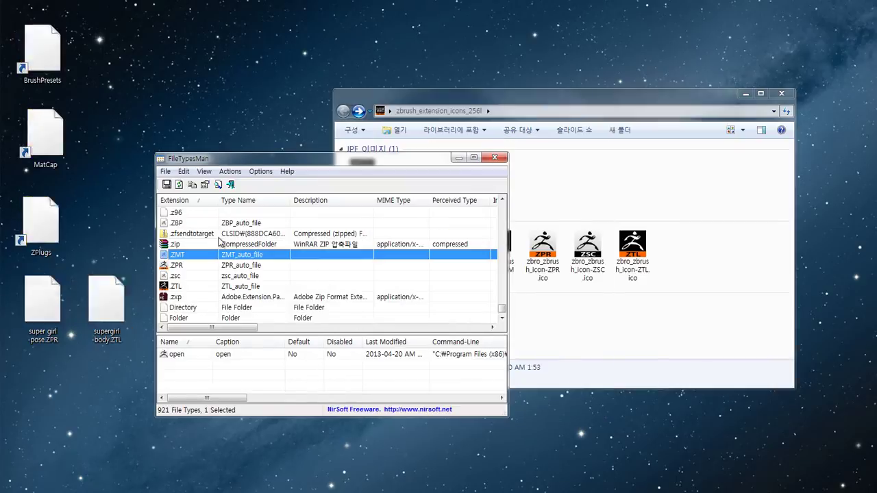
# - Set the default icon of the .ZBP file type to zbro_zbrush_icon-ZBP.ico, and close FileTypesMan
pyautogui.doubleClick(173, 254)
pyautogui.click(578, 198)
pyautogui.click(577, 160)
pyautogui.click(383, 200)
pyautogui.click(665, 392)
pyautogui.click(520, 405)
pyautogui.click(520, 405)
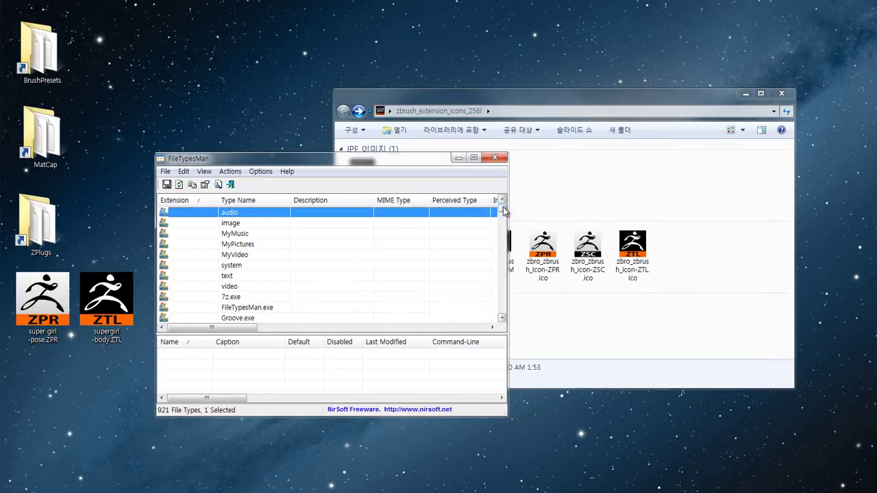
pyautogui.click(494, 158)
# - Check the .zsc file icons in the ZPlugs folder and the .ZMT icons in the MatCap folder, and close both folders
pyautogui.doubleClick(37, 223)
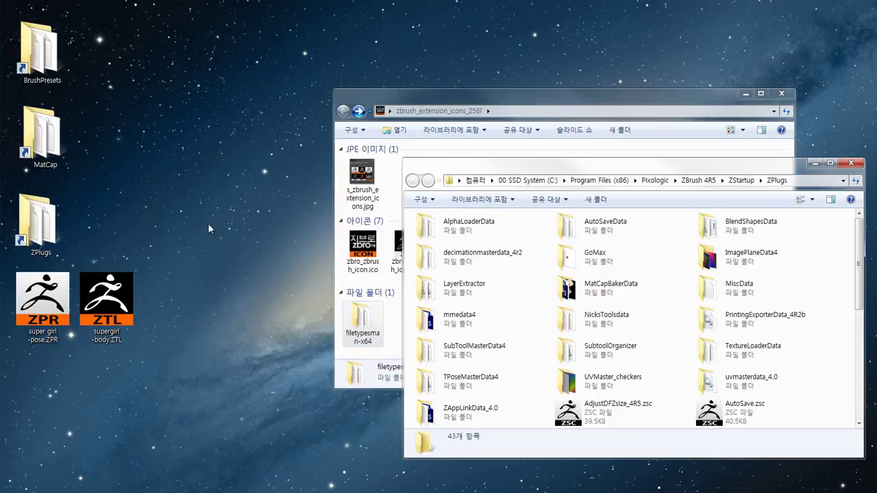
pyautogui.scroll(-5, 578, 350)
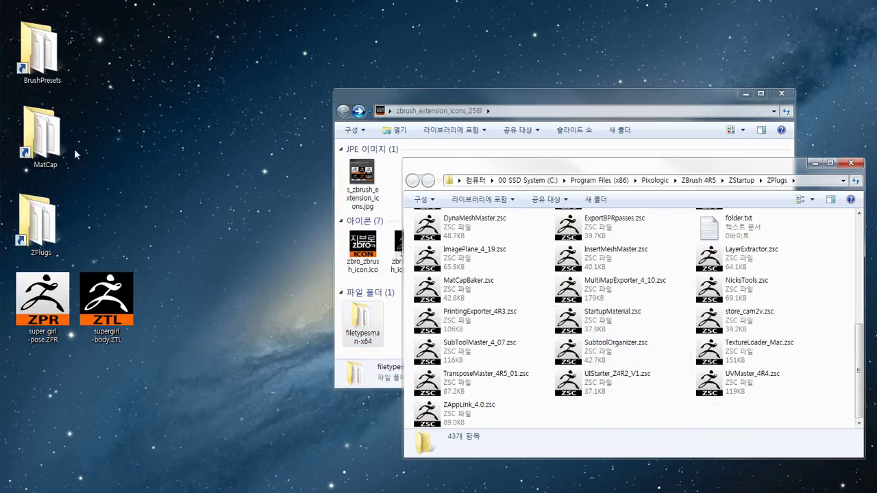
pyautogui.doubleClick(42, 137)
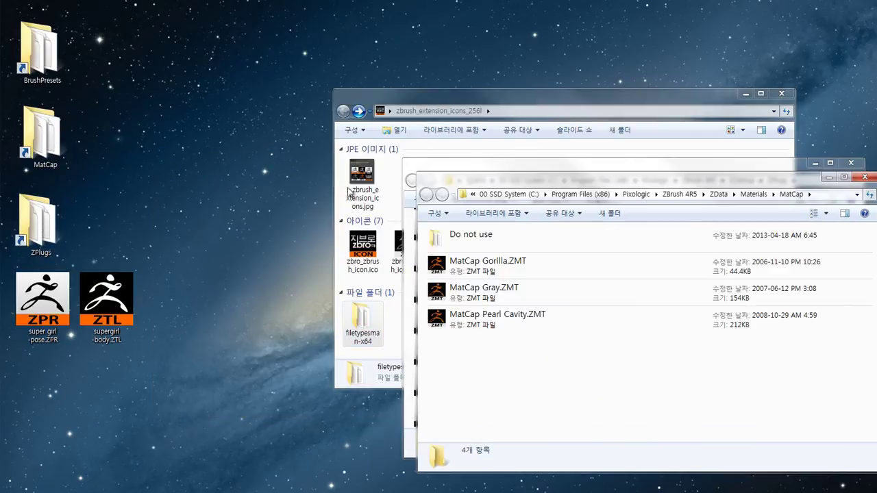
pyautogui.click(863, 177)
pyautogui.click(848, 163)
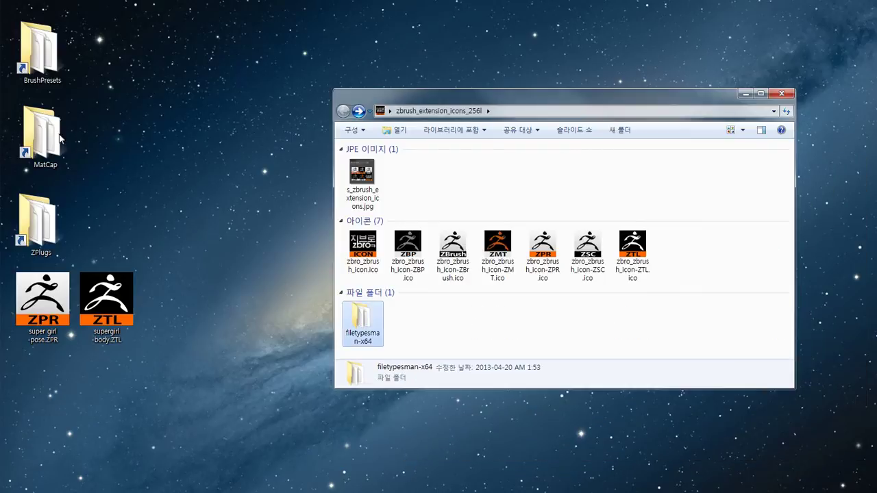
# - Check the .ZBP file icons in the BrushPresets folder, and close it along with the zbrush_extension_icons_256l folder
pyautogui.doubleClick(40, 49)
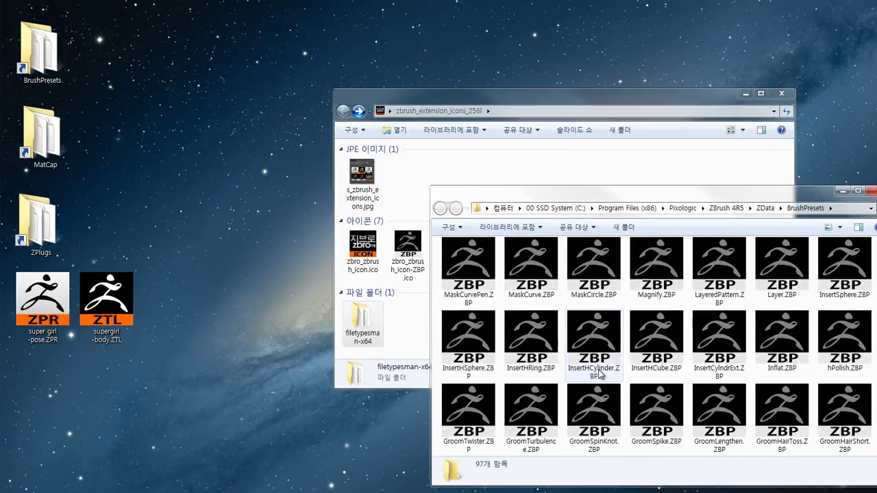
pyautogui.click(873, 192)
pyautogui.click(785, 93)
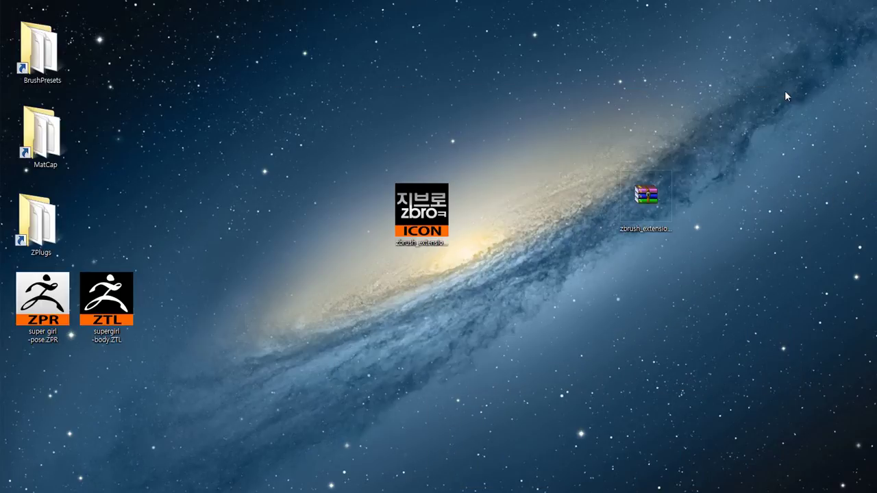
# - Switch the desktop view to small icons
pyautogui.rightClick(225, 265)
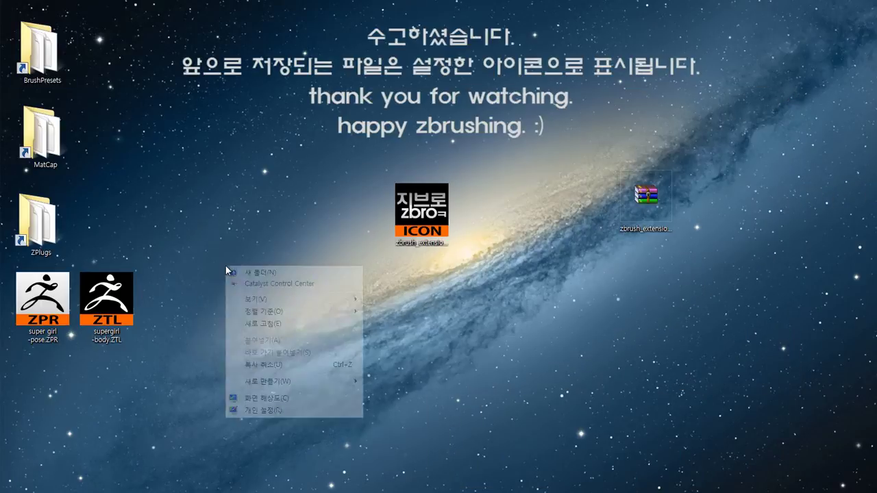
pyautogui.moveTo(304, 299)
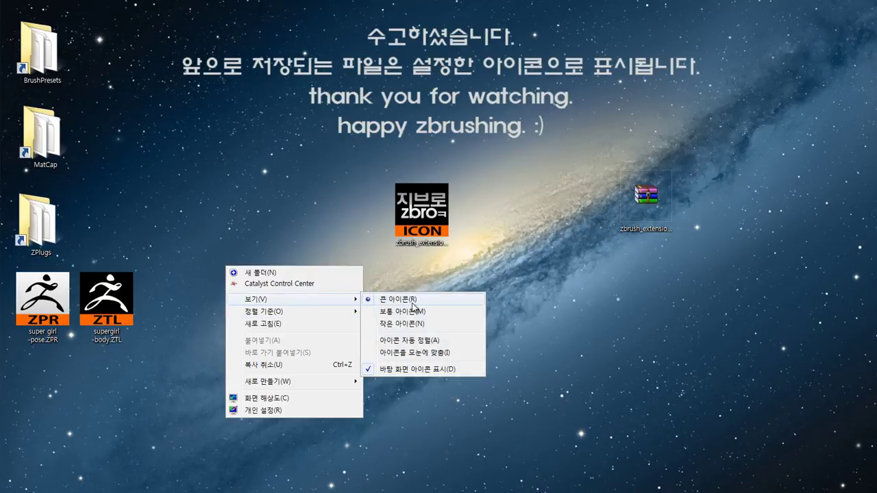
pyautogui.click(412, 323)
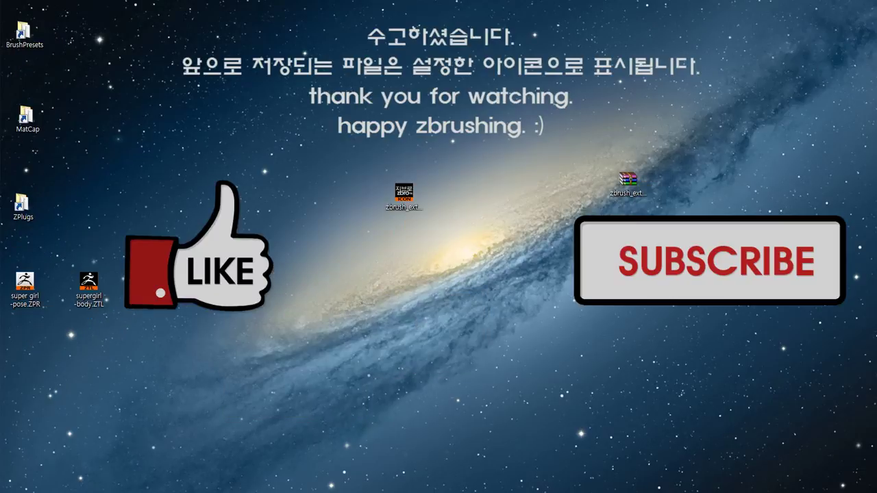